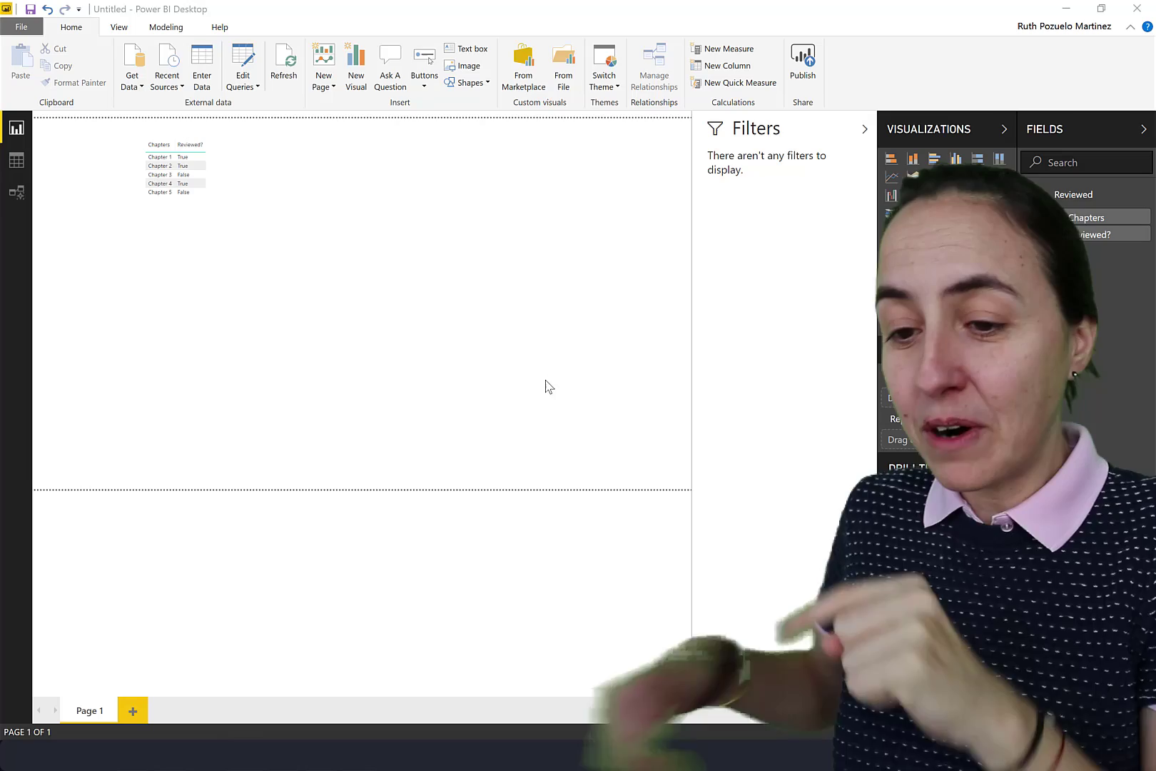
Step: Check the table's underlying rows, then return to the report canvas with the Chapters/Reviewed? table
left_click(17, 161)
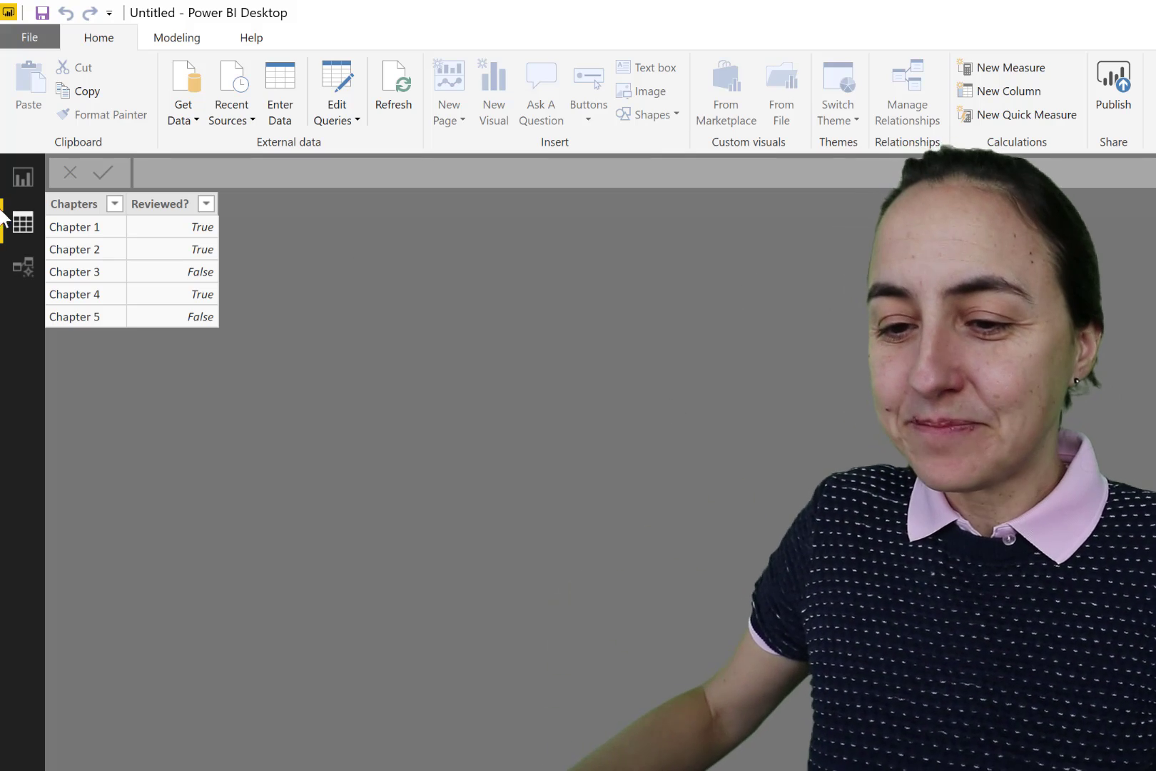
left_click(23, 179)
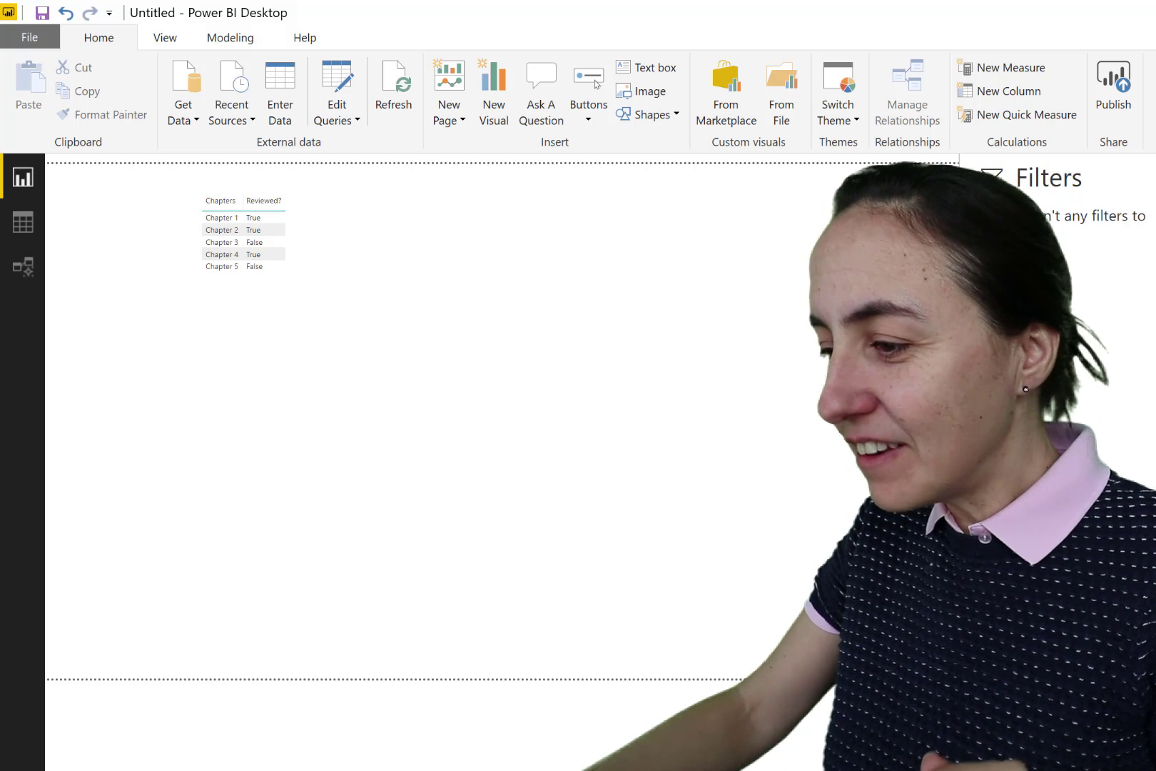
Step: Start a new measure, then abandon the unfinished attempt
left_click(1001, 67)
left_click(299, 173)
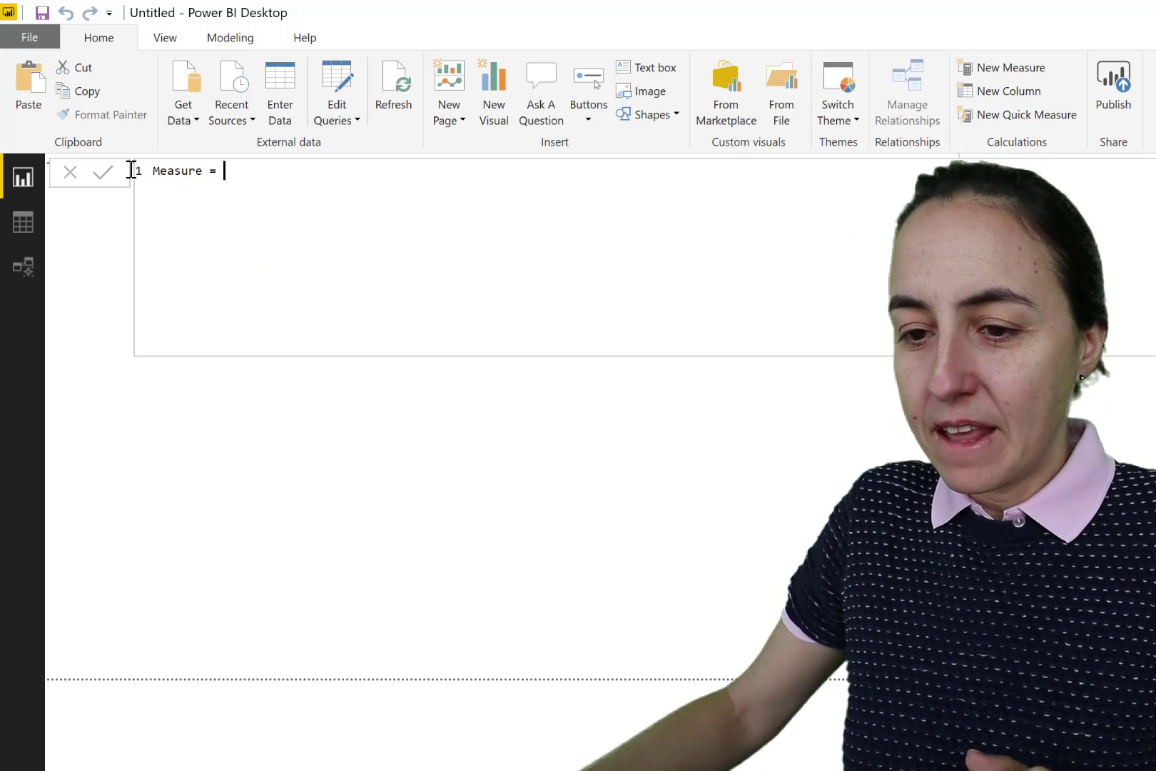
key("ctrl+a")
key("Escape")
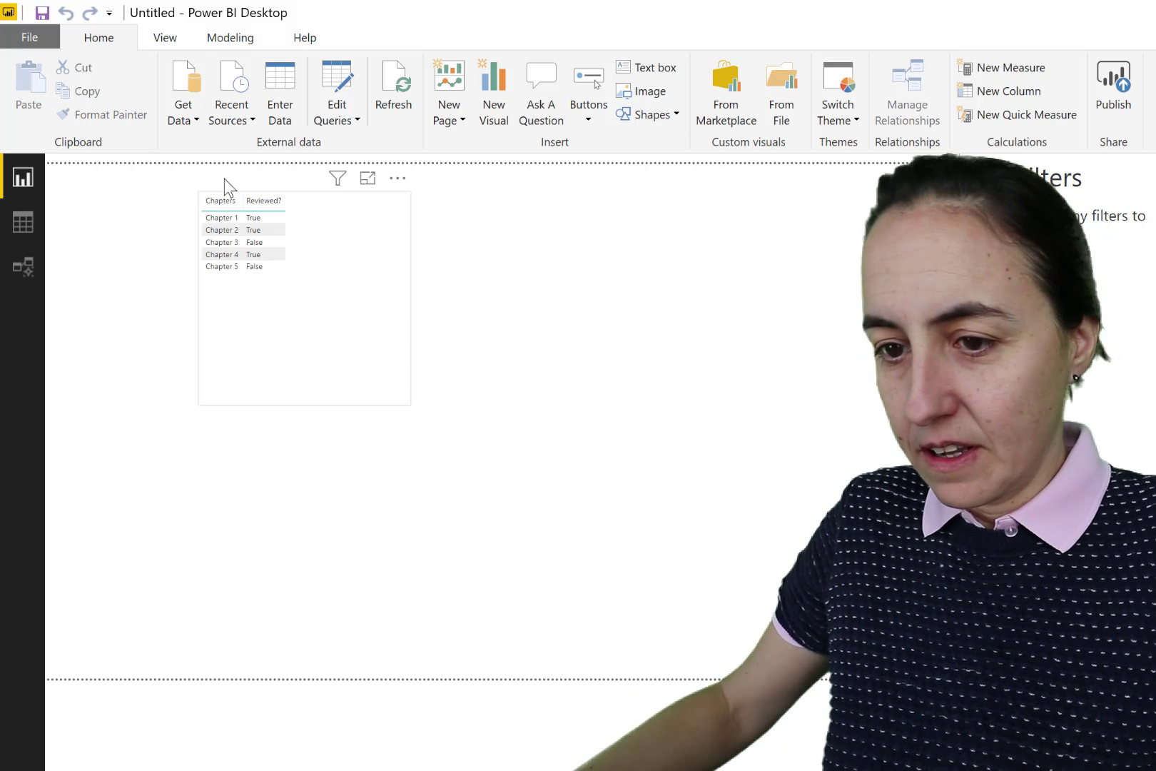
Step: Create a new measure from the Modeling commands and name it '# chapters reviewed ='
left_click(165, 36)
left_click(230, 38)
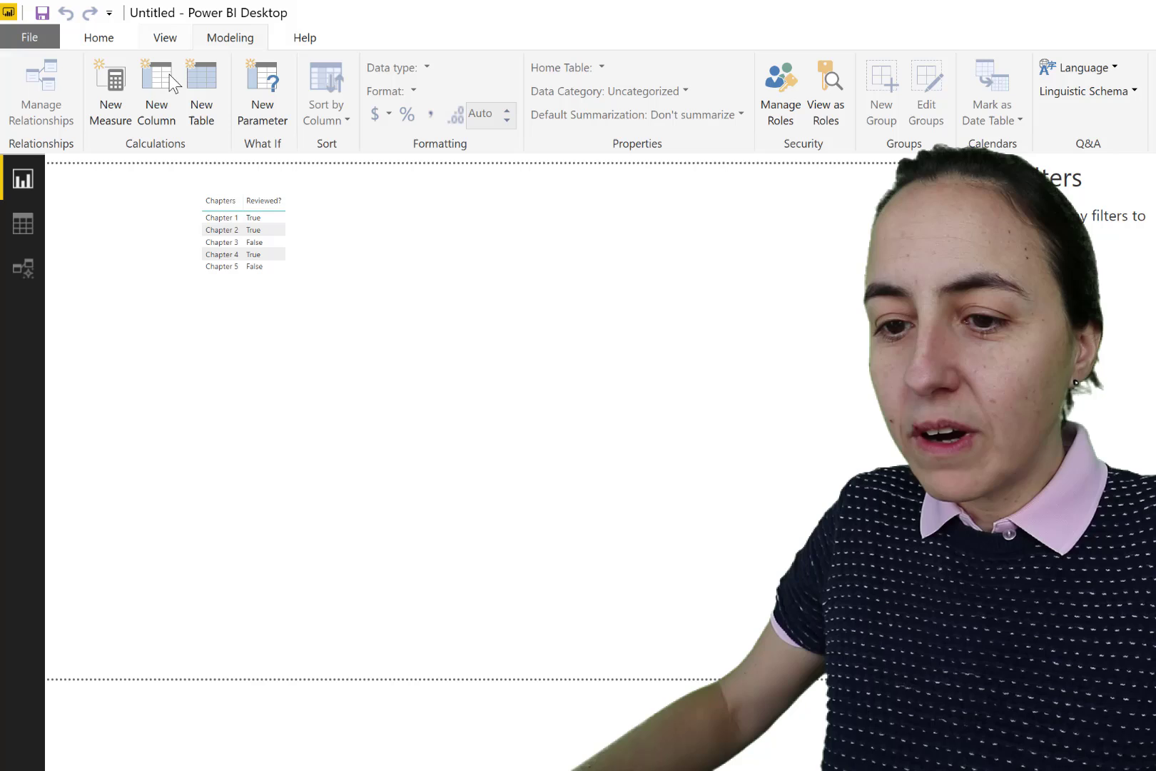
left_click(99, 83)
key("ctrl+a")
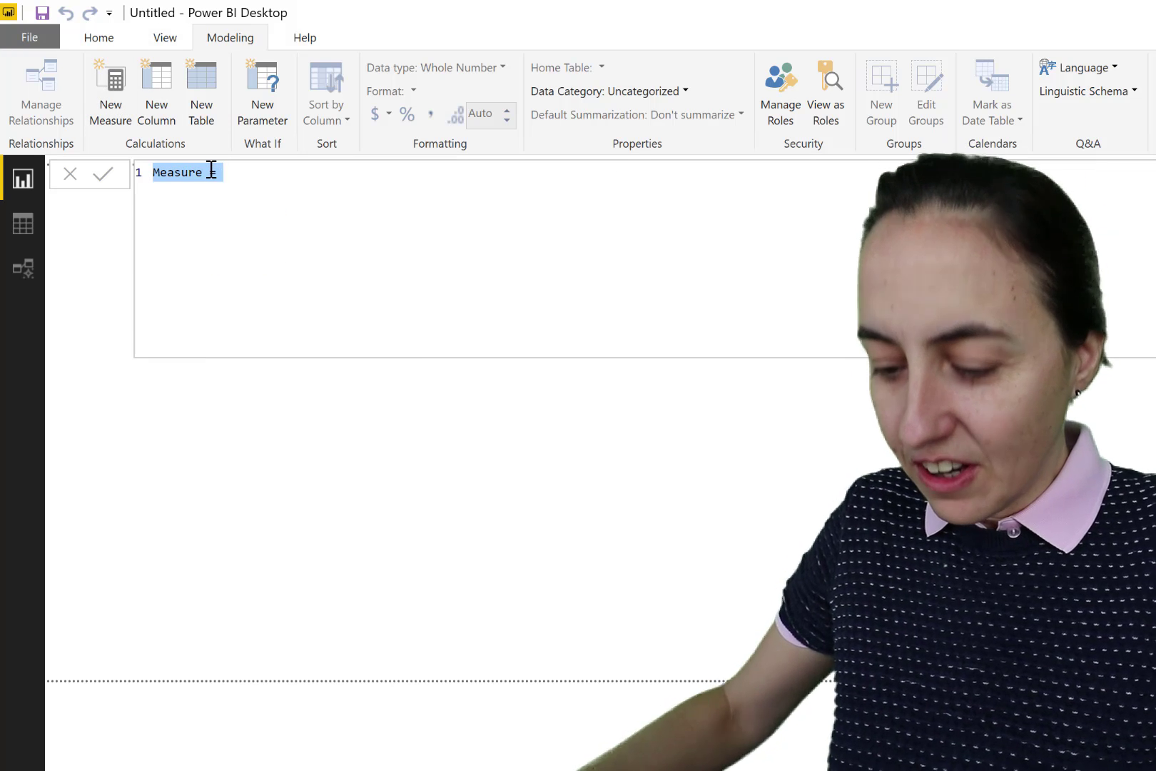
type("@")
key("BackSpace")
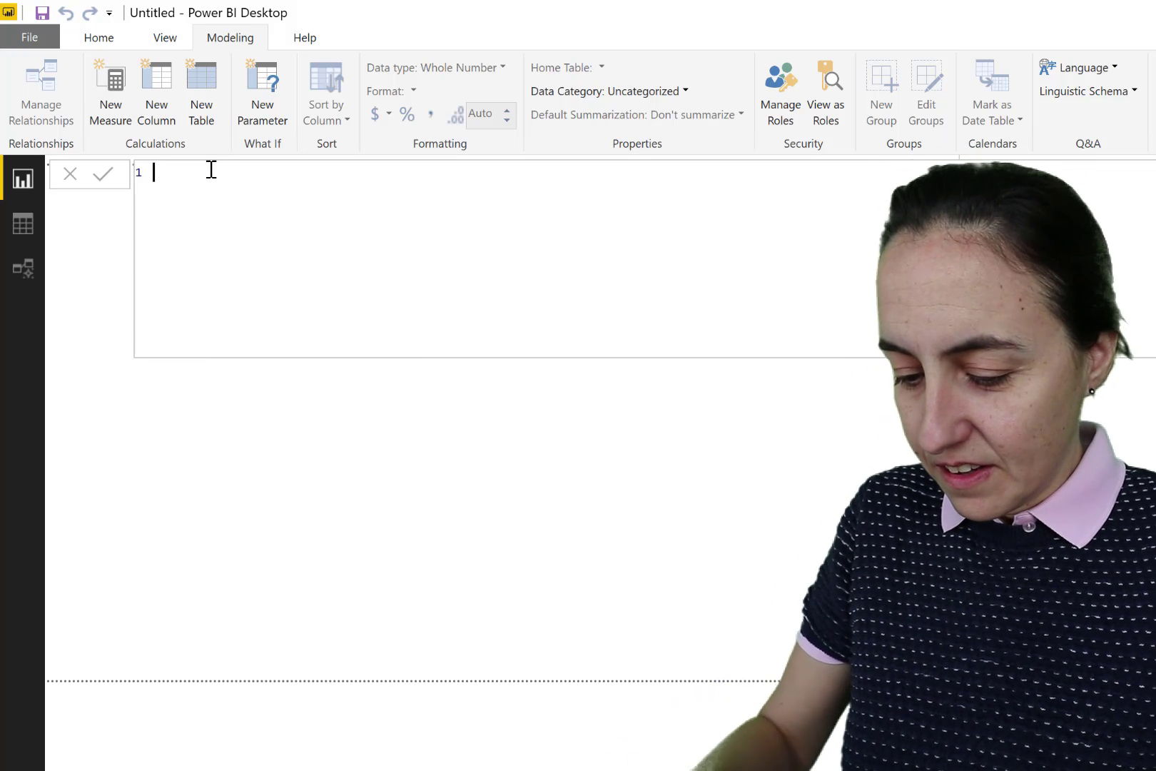
type("# re")
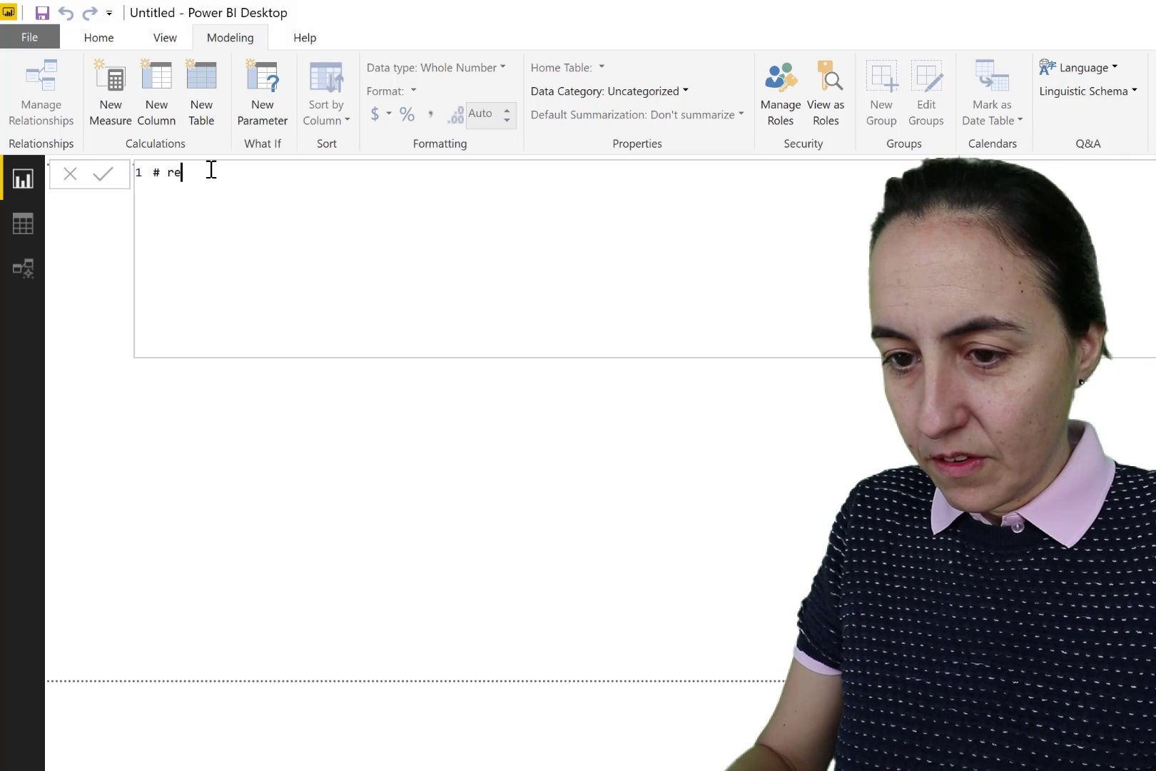
key("BackSpace")
key("BackSpace")
type("chapte")
type("rs")
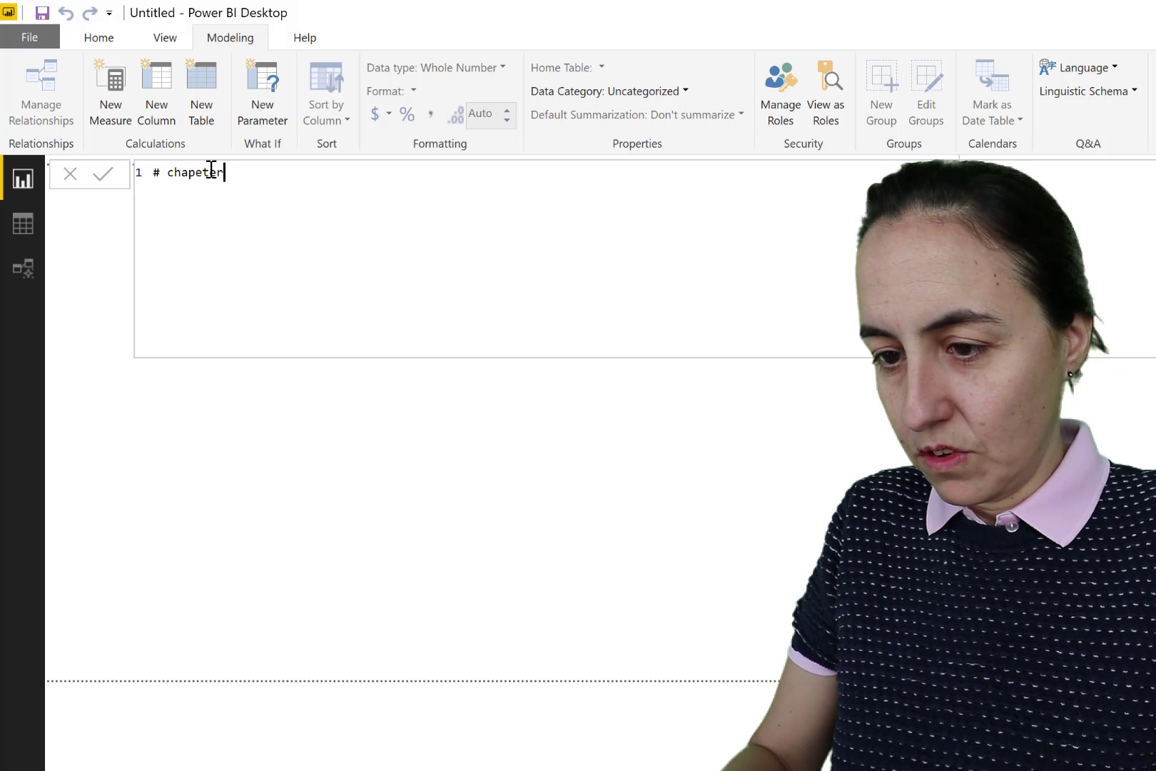
key("BackSpace")
key("BackSpace")
key("BackSpace")
type("ters revenue")
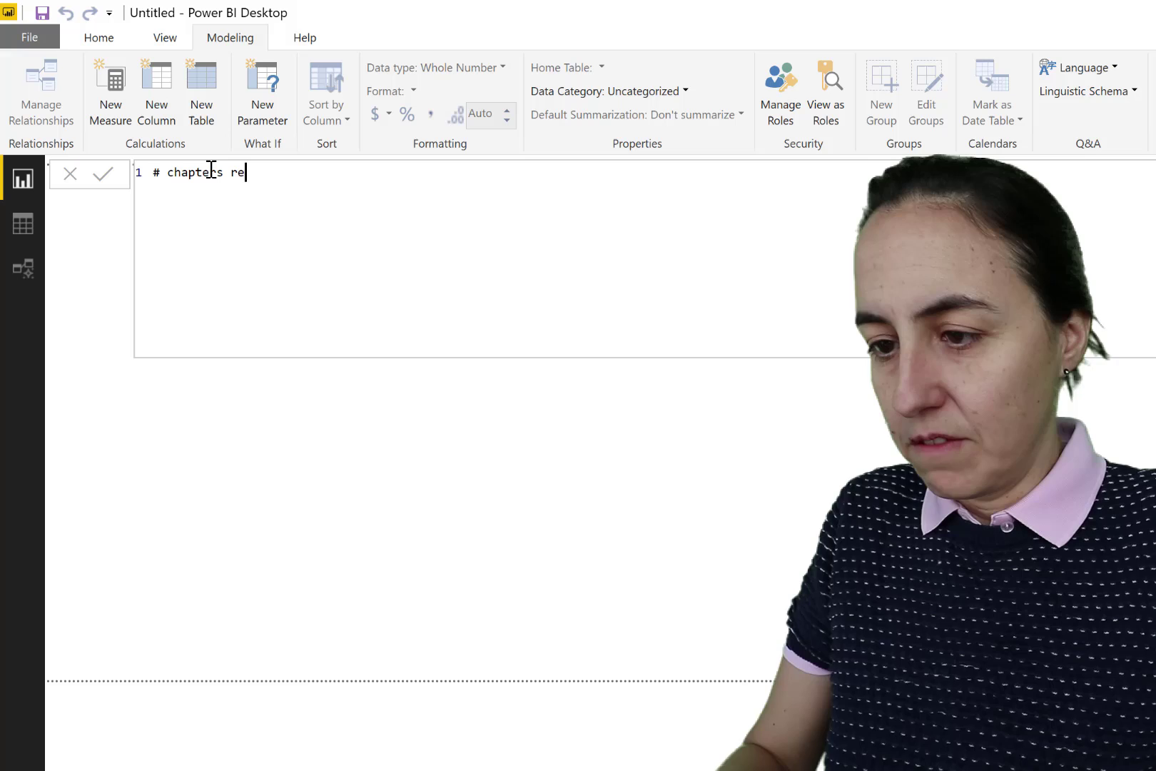
key("BackSpace")
key("BackSpace")
key("BackSpace")
key("BackSpace")
type("i")
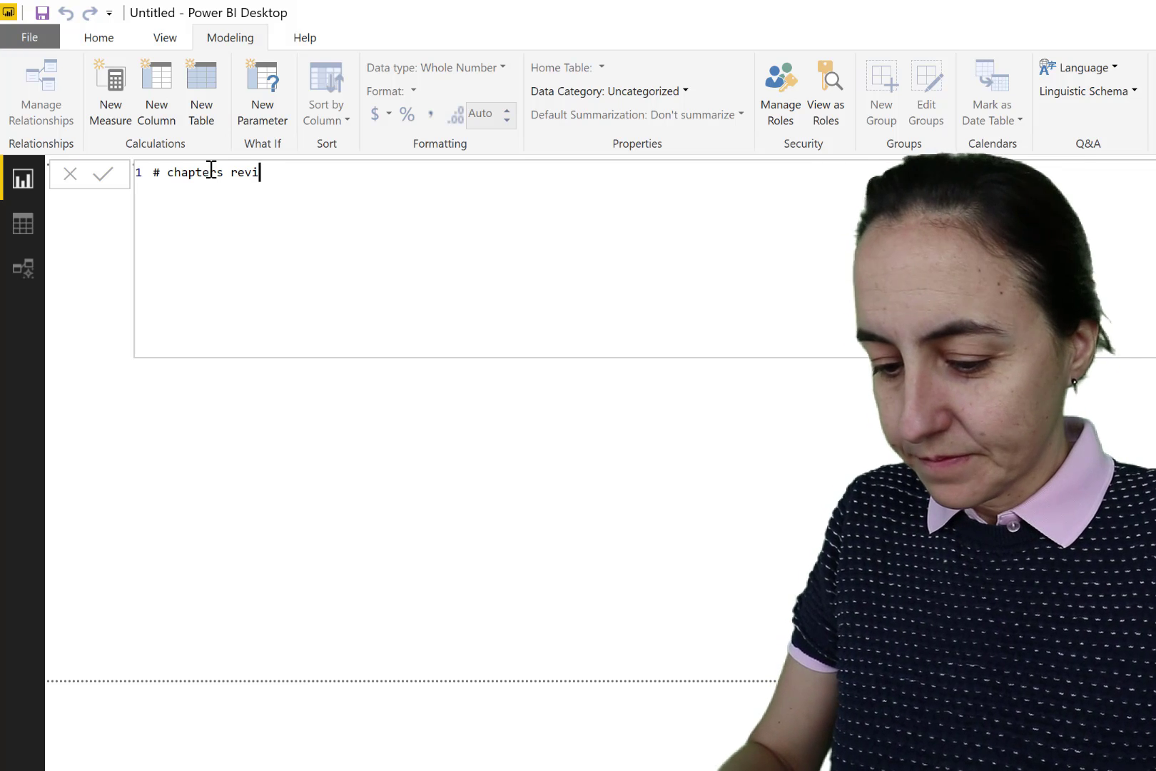
type("ewed")
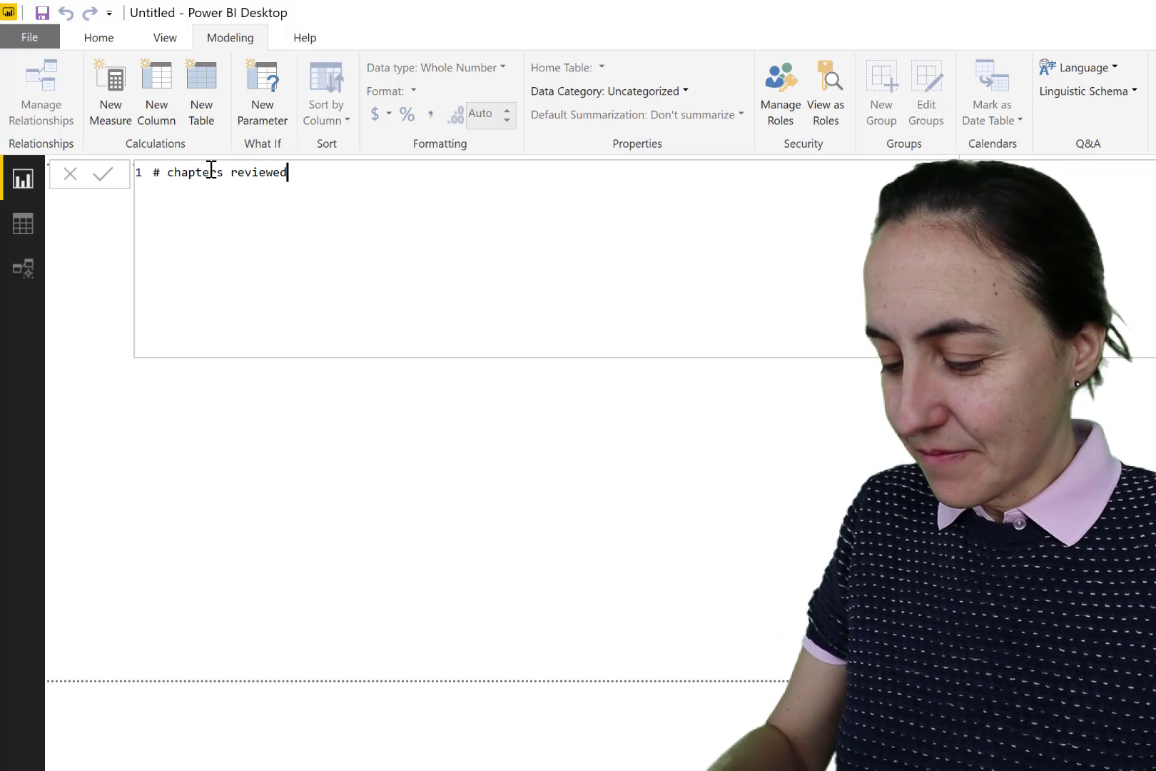
type("=")
Step: Enter CALCULATE(COUNTA(Reviewed[Chapters]), Reviewed[Reviewed?]="True") as the formula and commit it
key("shift+Return")
type("CALCULATE(")
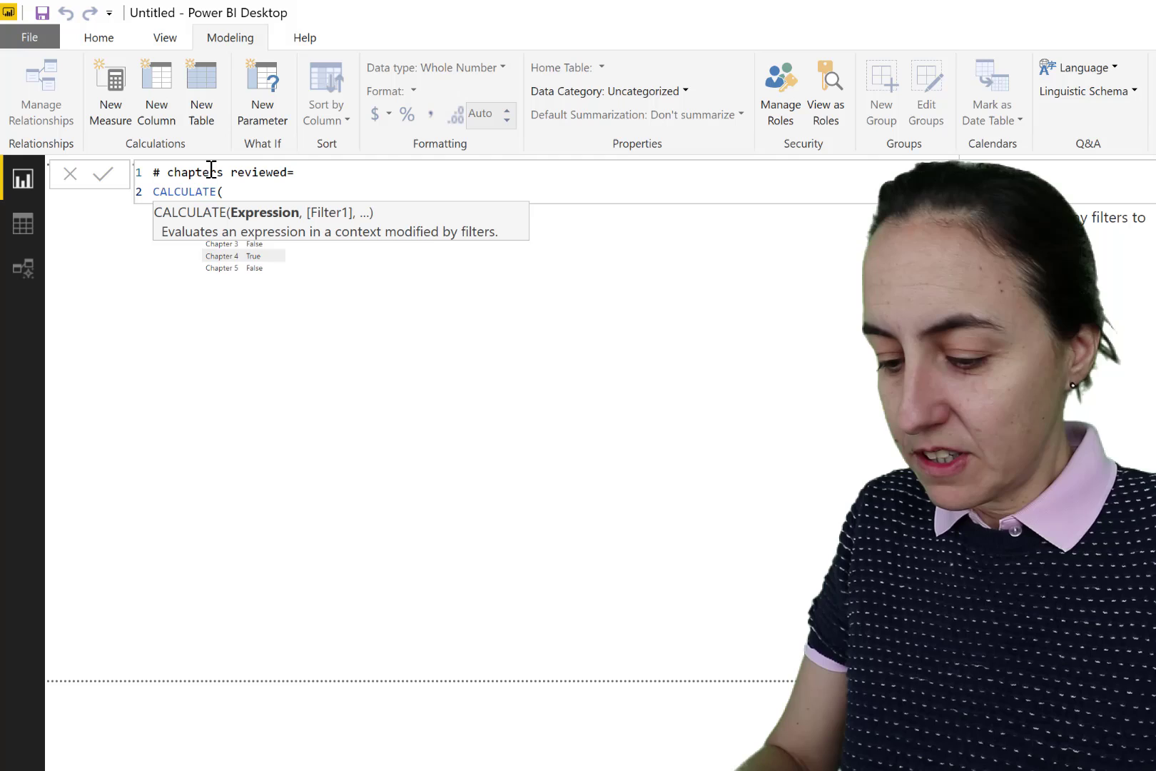
type("COUNTA(")
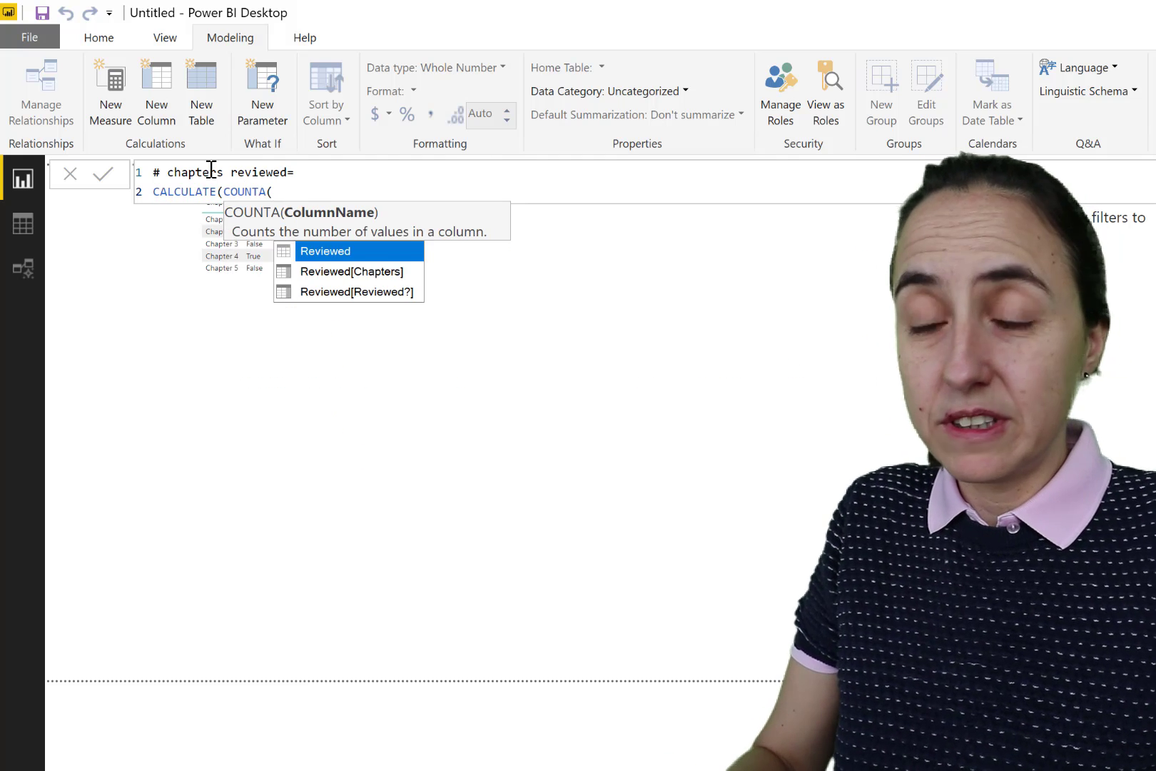
key("Down")
key("Tab")
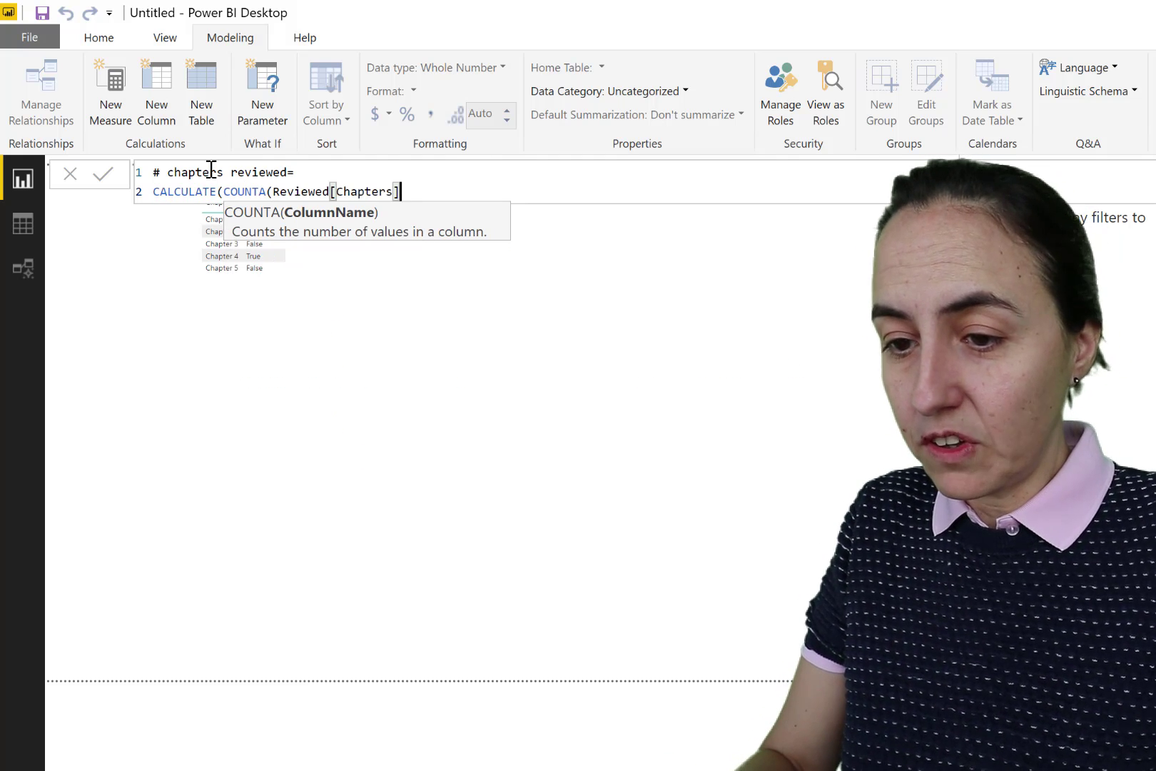
type("),")
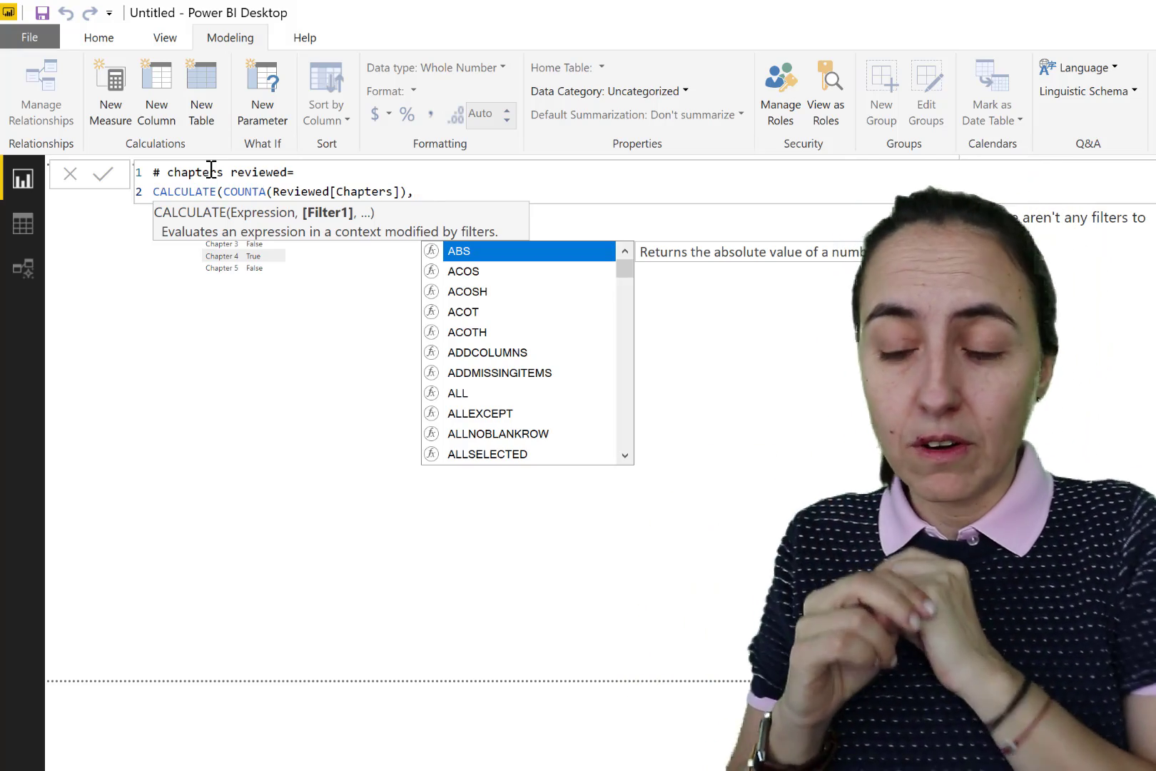
type("rev")
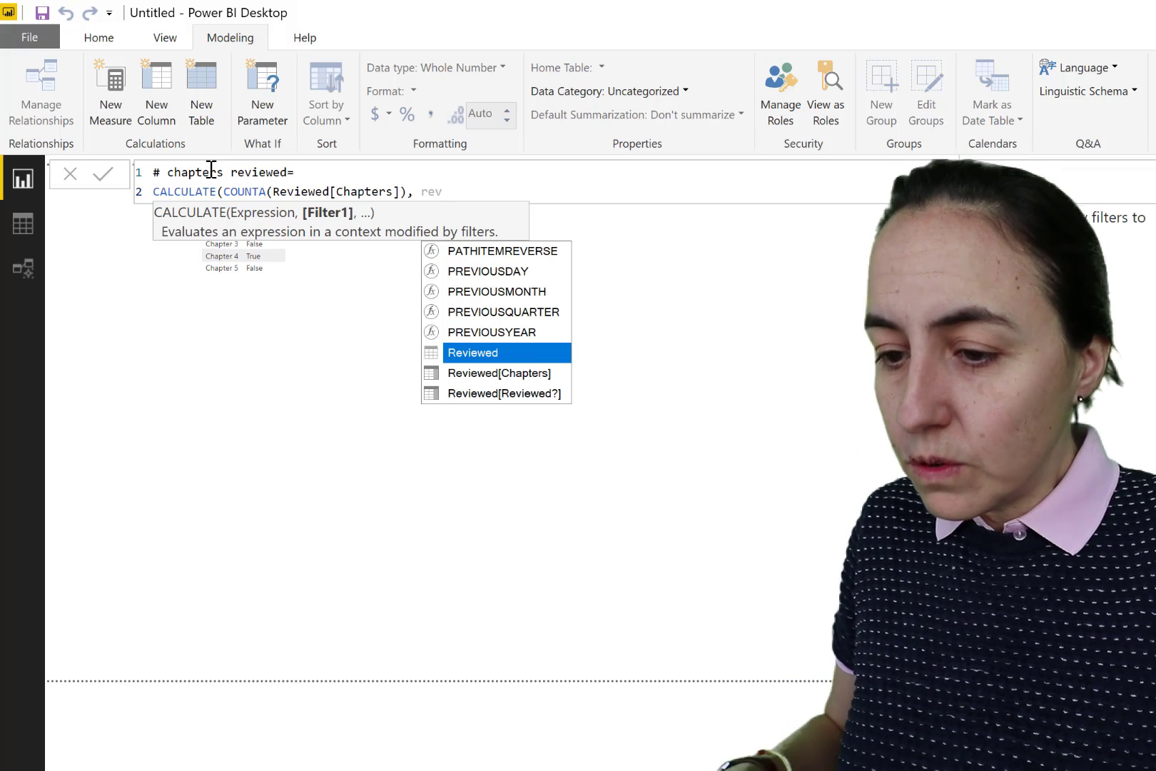
key("Down")
key("Down")
key("Tab")
type("=")
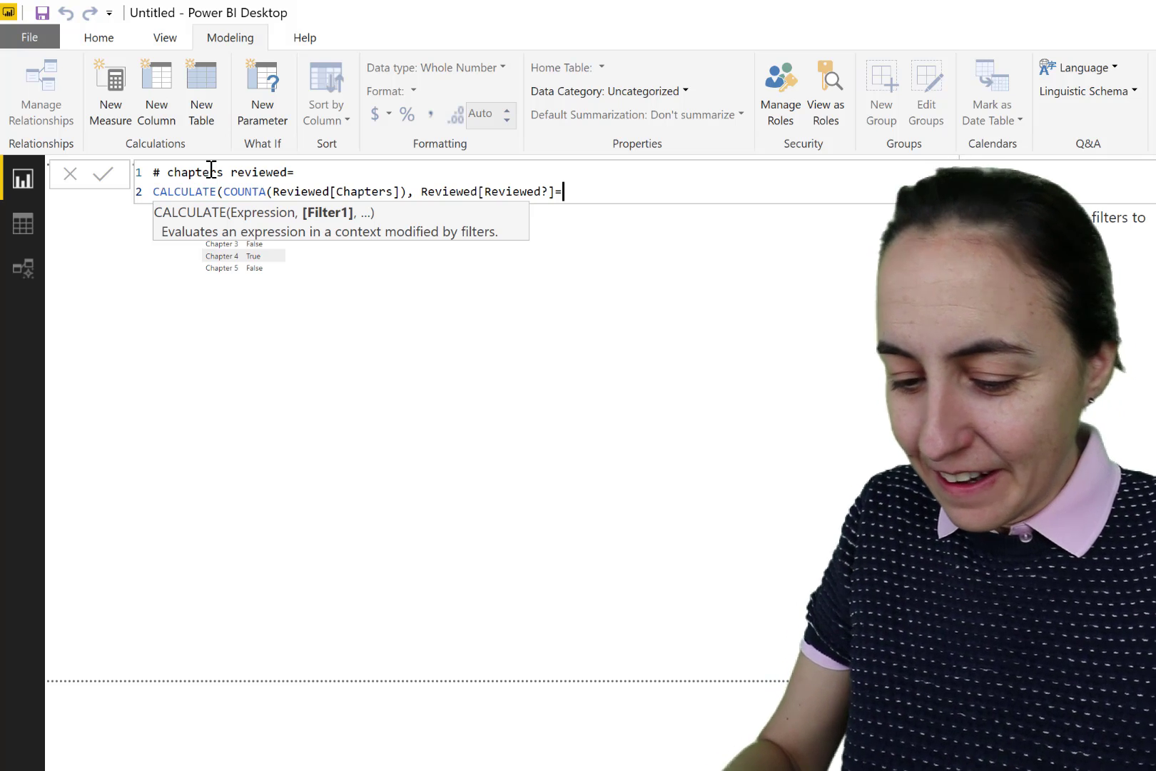
type("\"true")
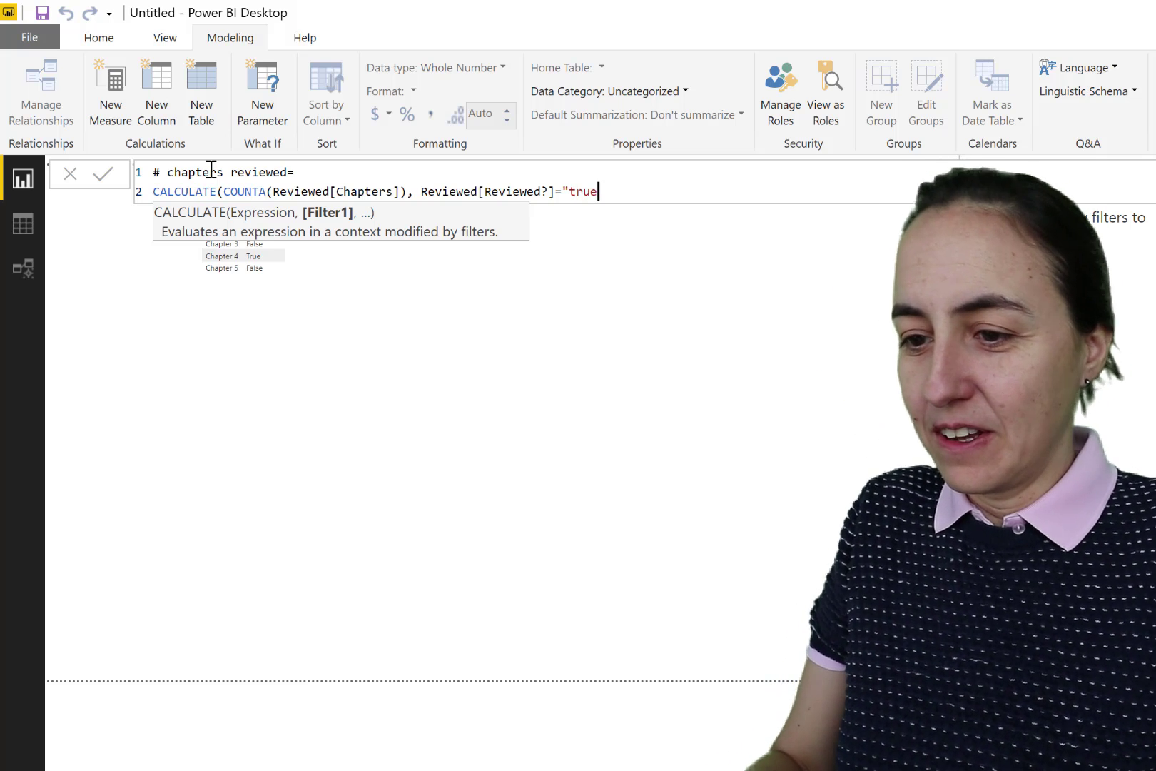
key("BackSpace")
key("BackSpace")
key("BackSpace")
key("BackSpace")
type("True")
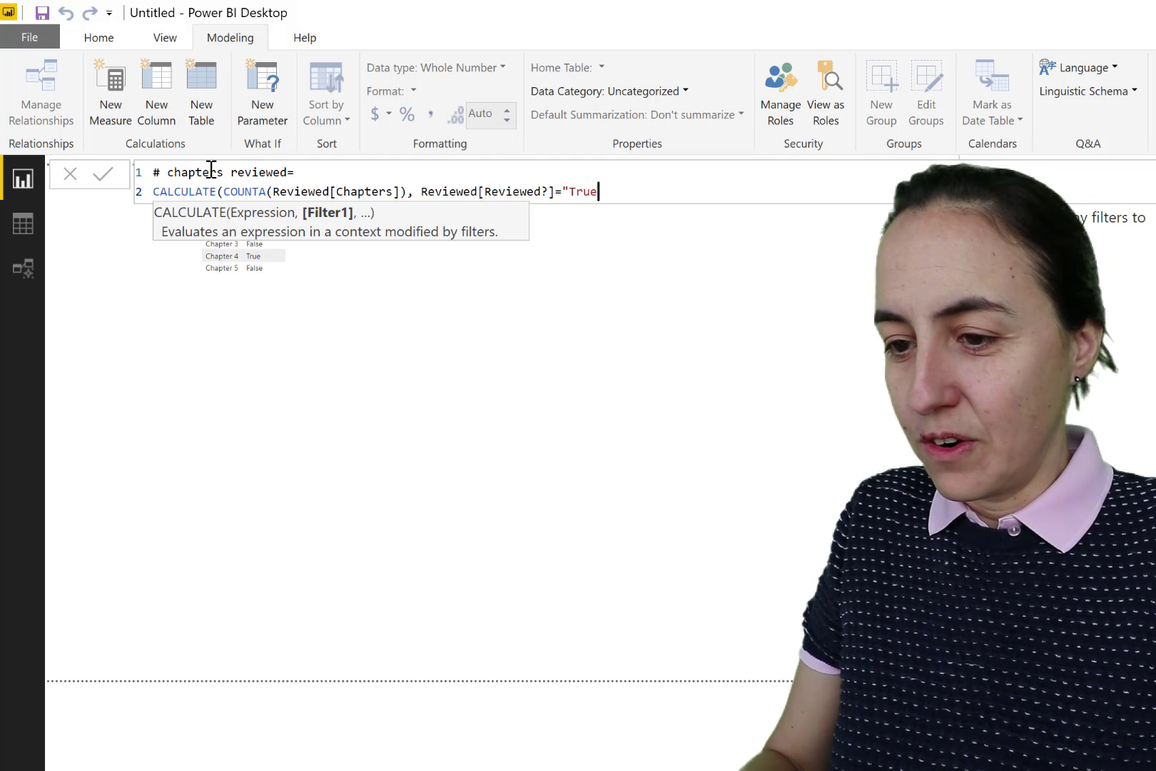
type("\")")
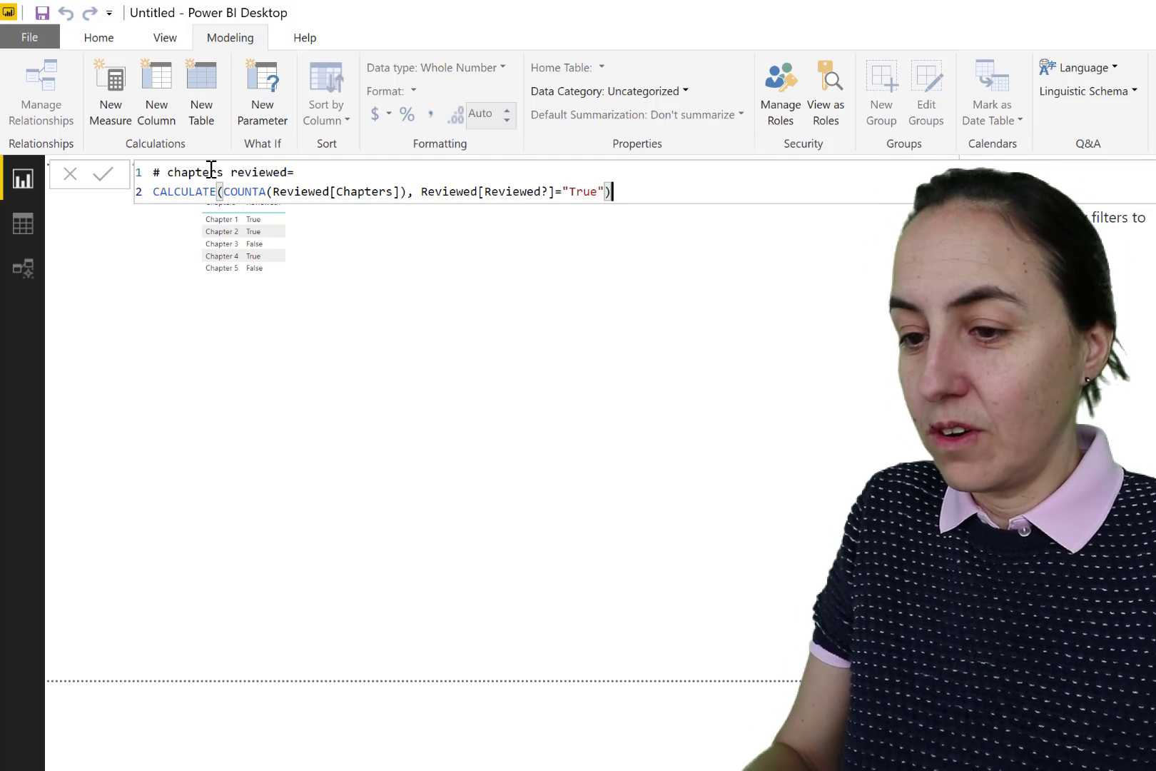
key("Return")
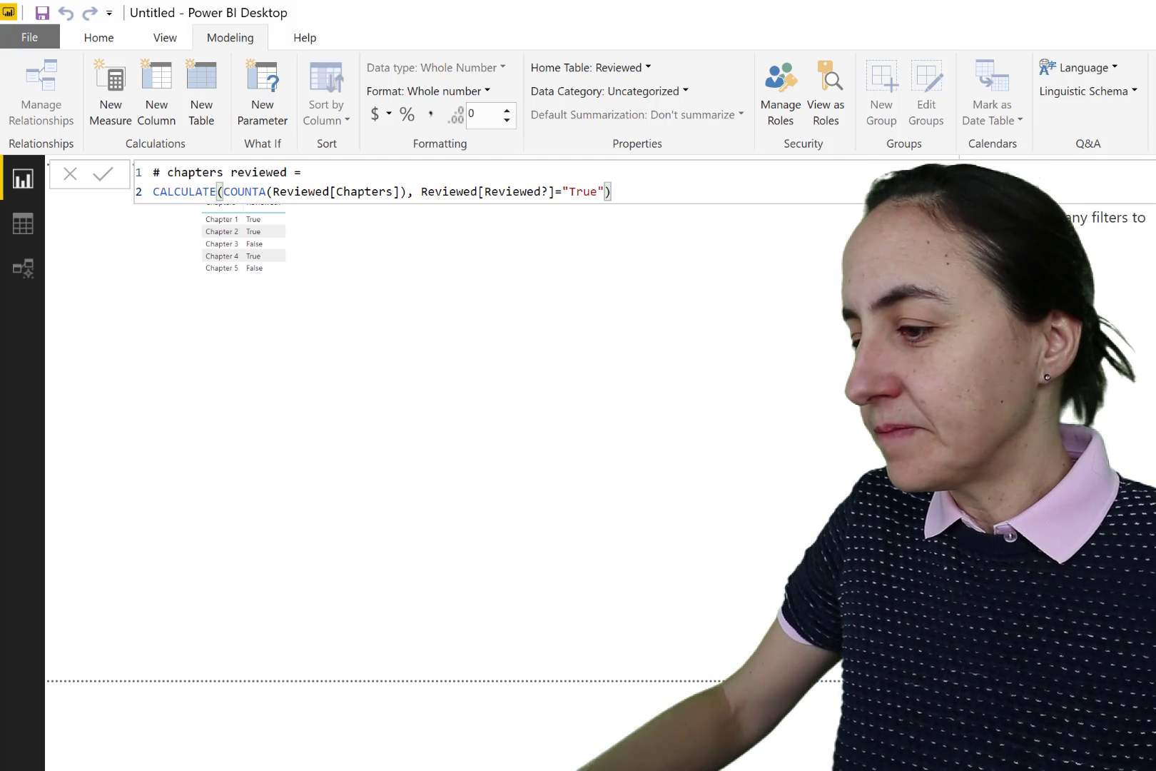
Step: Drop # chapters reviewed onto the canvas, read the True/False comparison error, and dismiss it
left_click_drag(1056, 300, 725, 418)
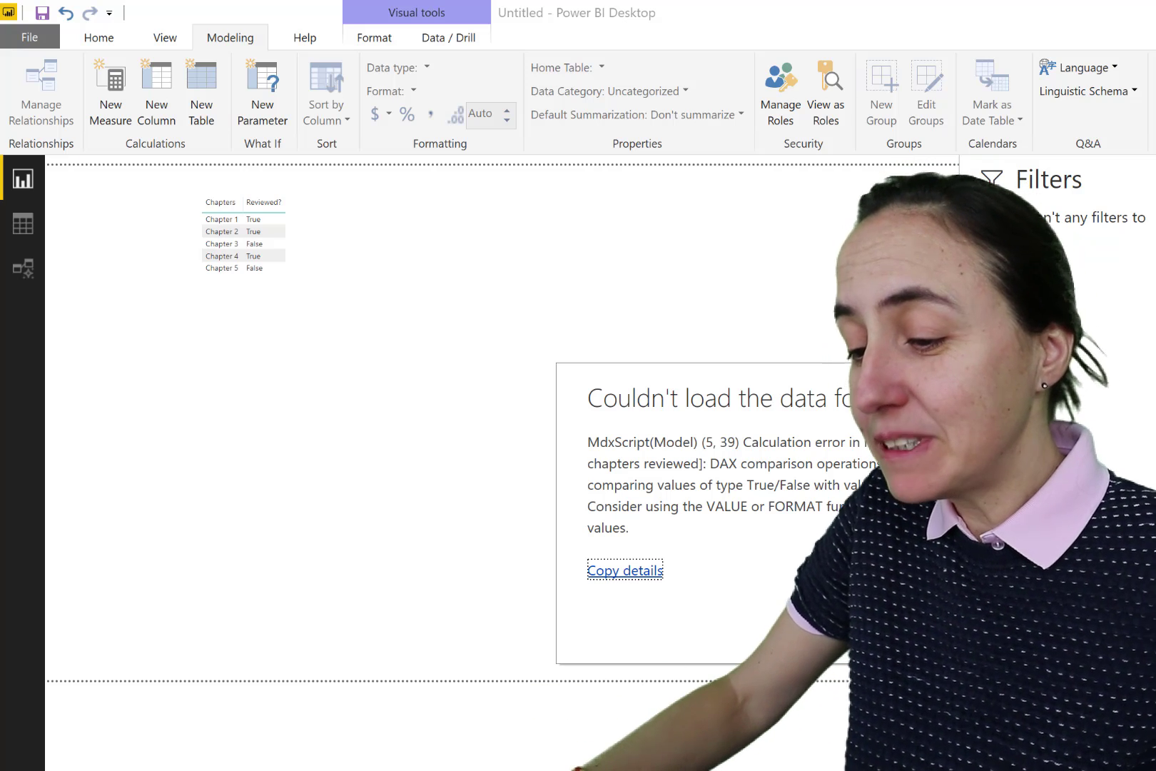
key("Escape")
left_click(22, 227)
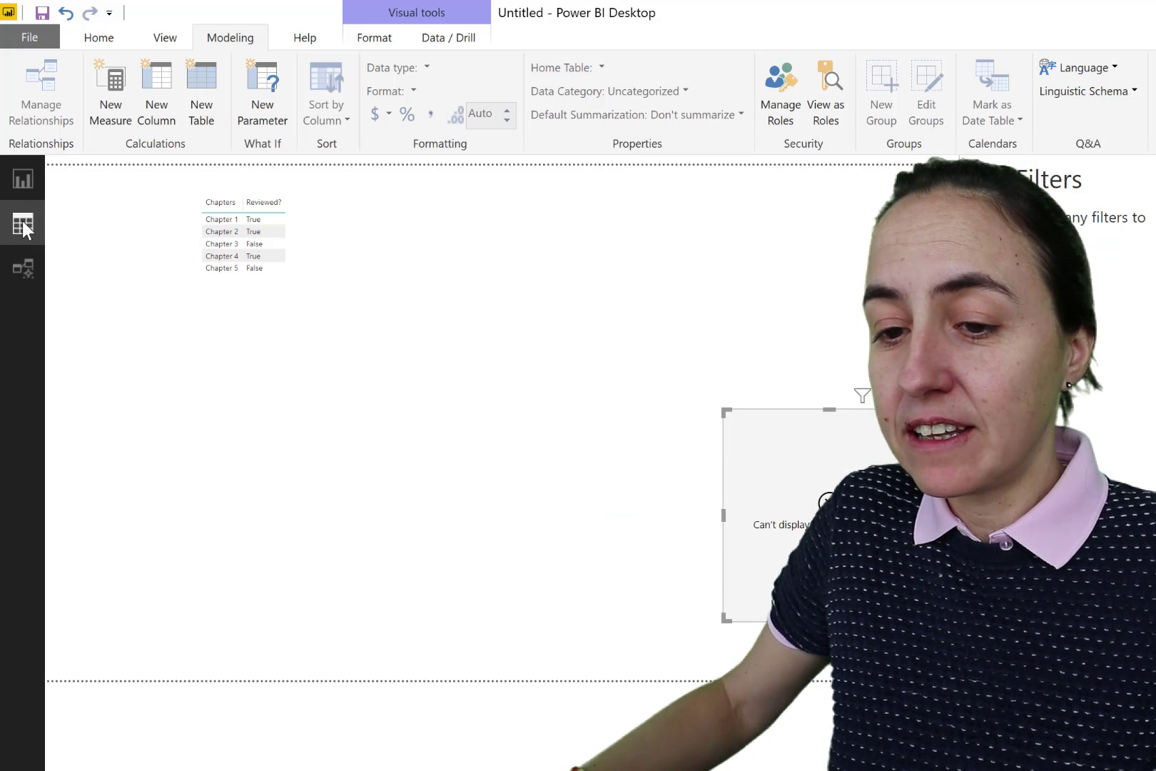
left_click(99, 40)
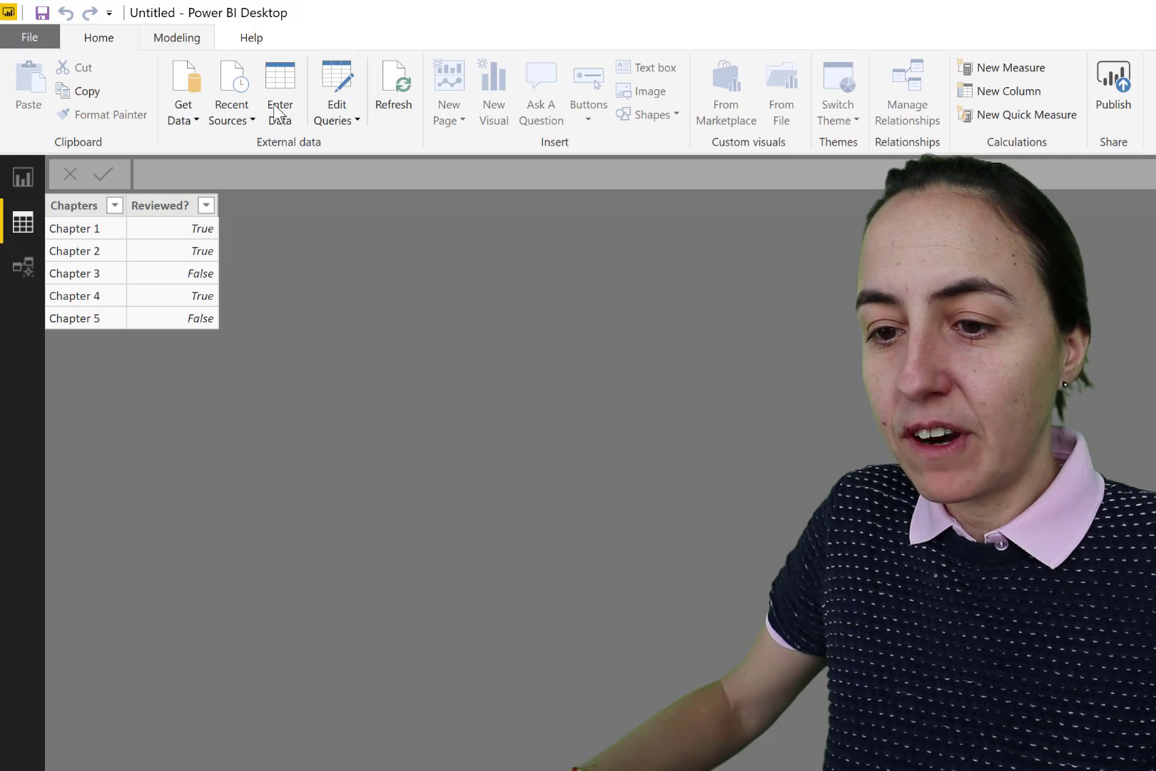
left_click(341, 73)
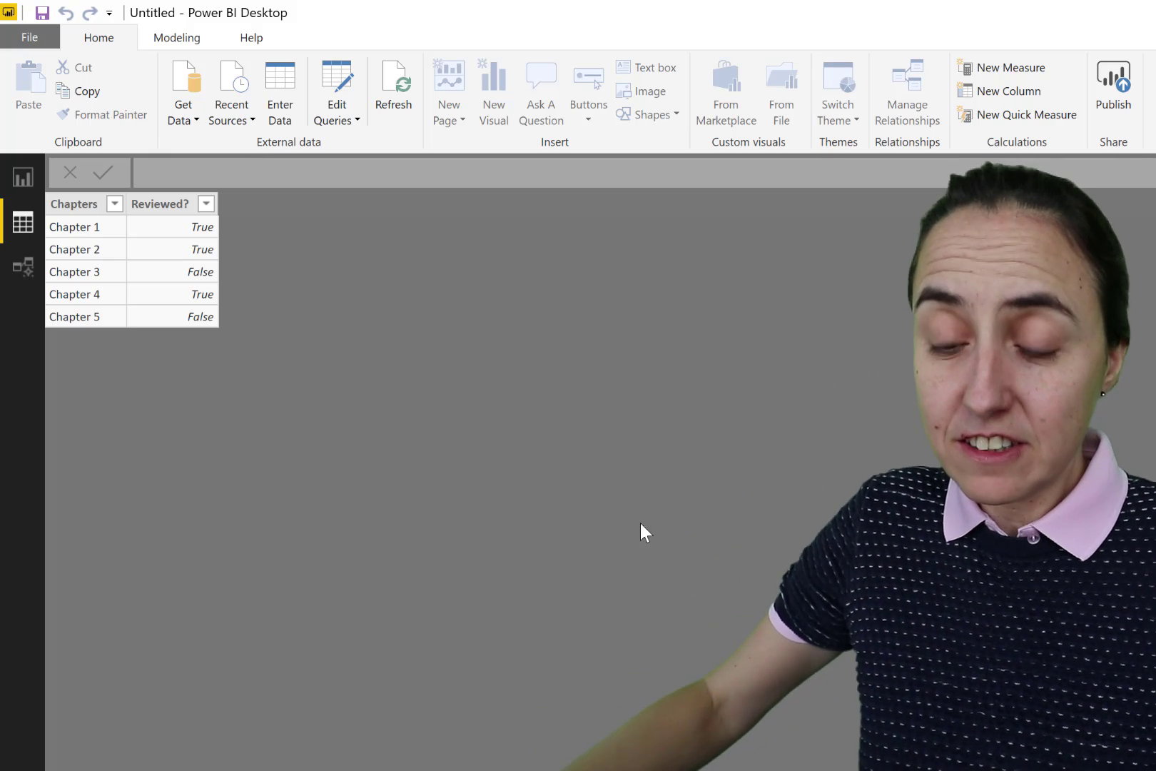
left_click(26, 179)
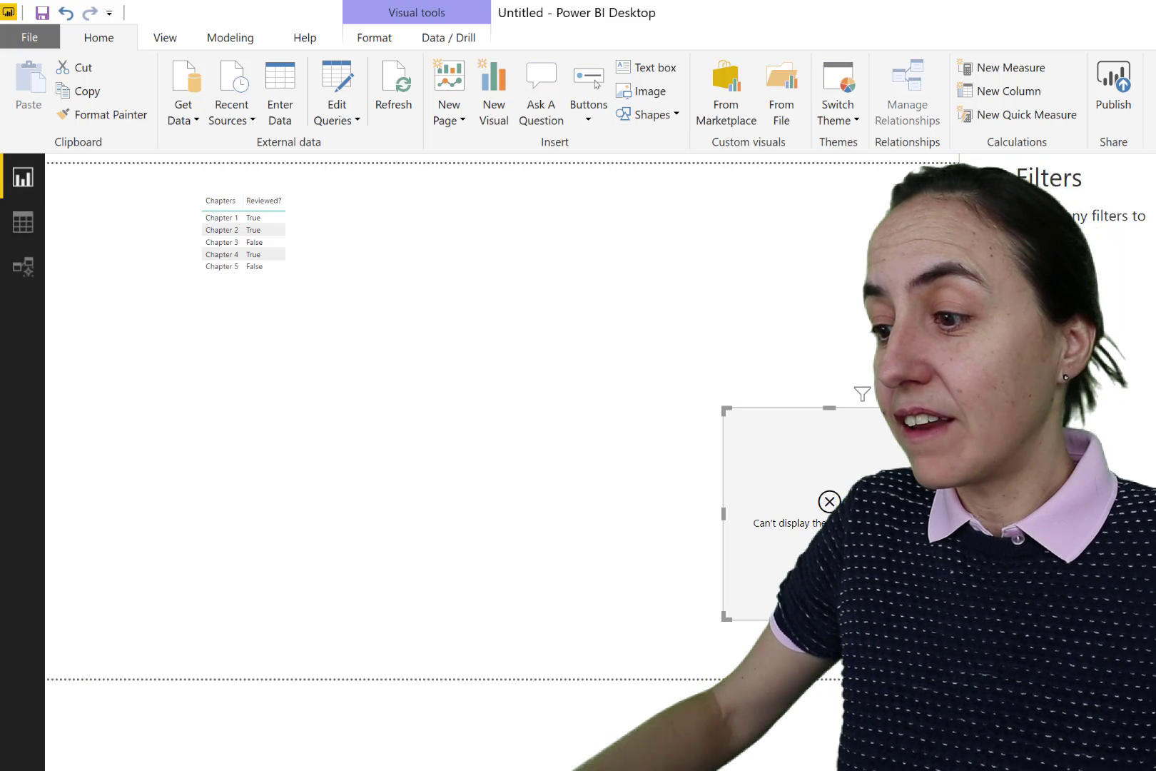
Step: Change the filter to Reviewed[Reviewed?]=TRUE() so the column chart shows 3
left_click(1085, 400)
left_click(604, 194)
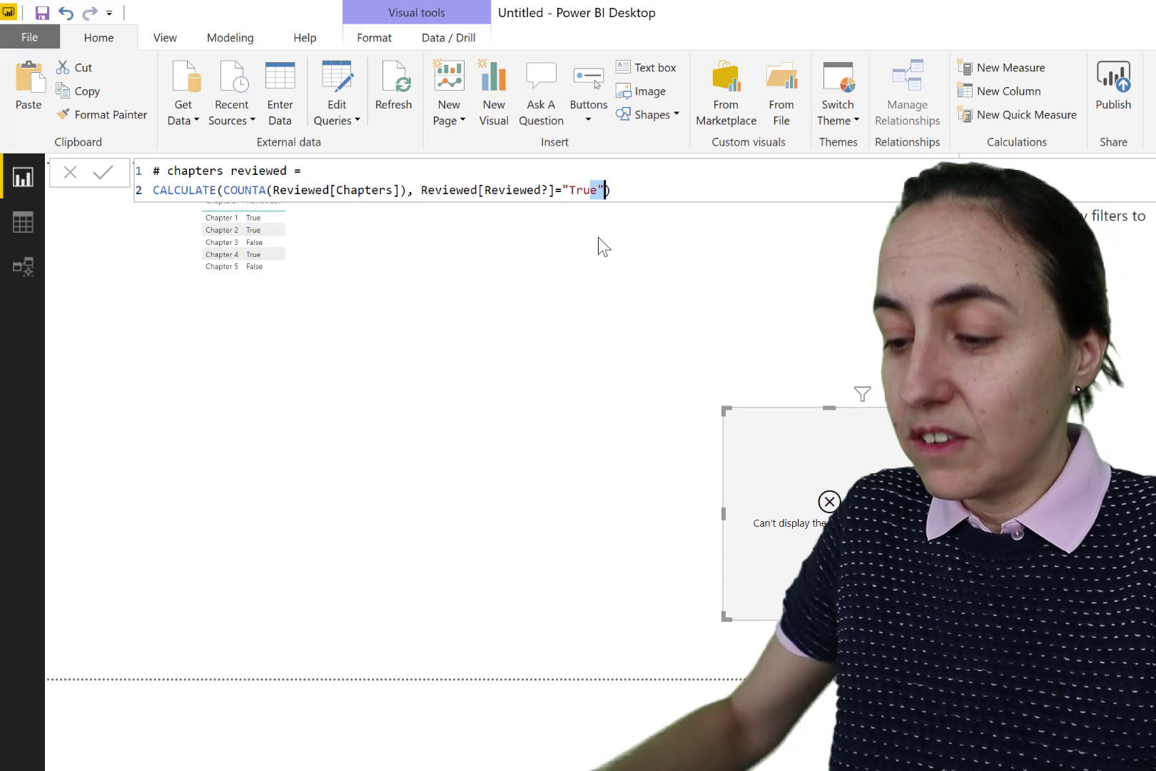
key("BackSpace")
key("BackSpace")
key("BackSpace")
key("BackSpace")
key("BackSpace")
key("BackSpace")
type("tru")
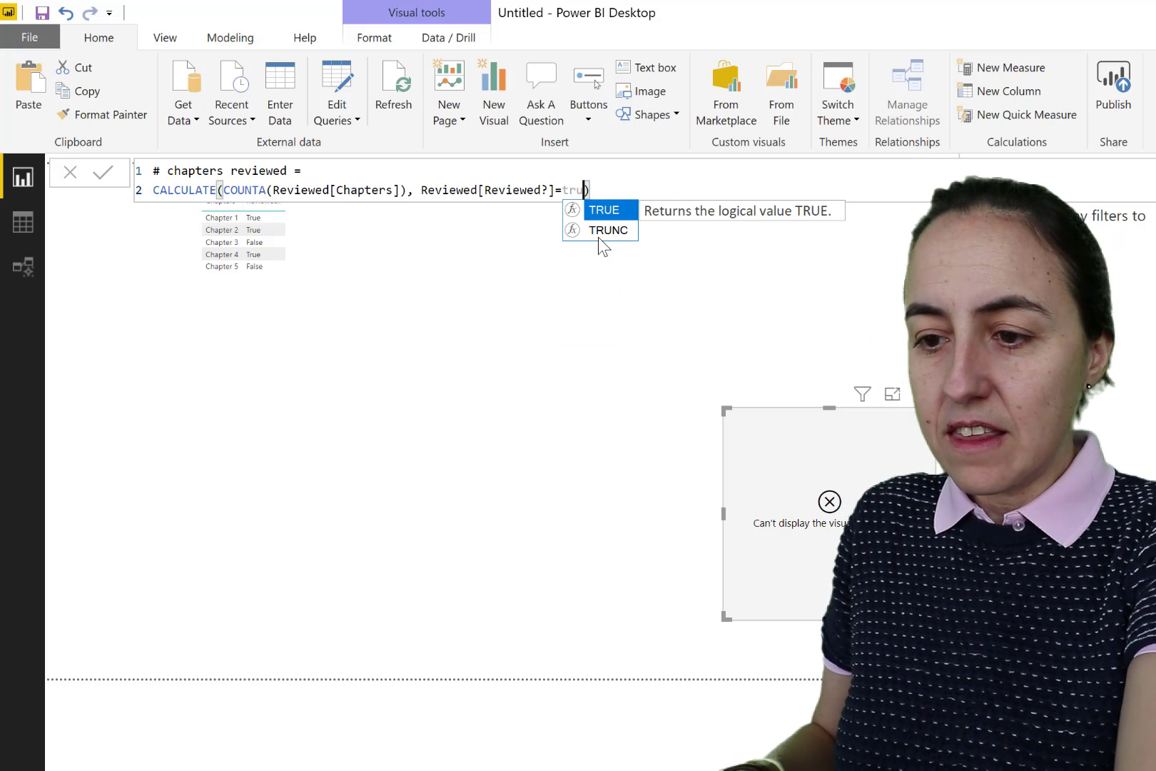
key("Tab")
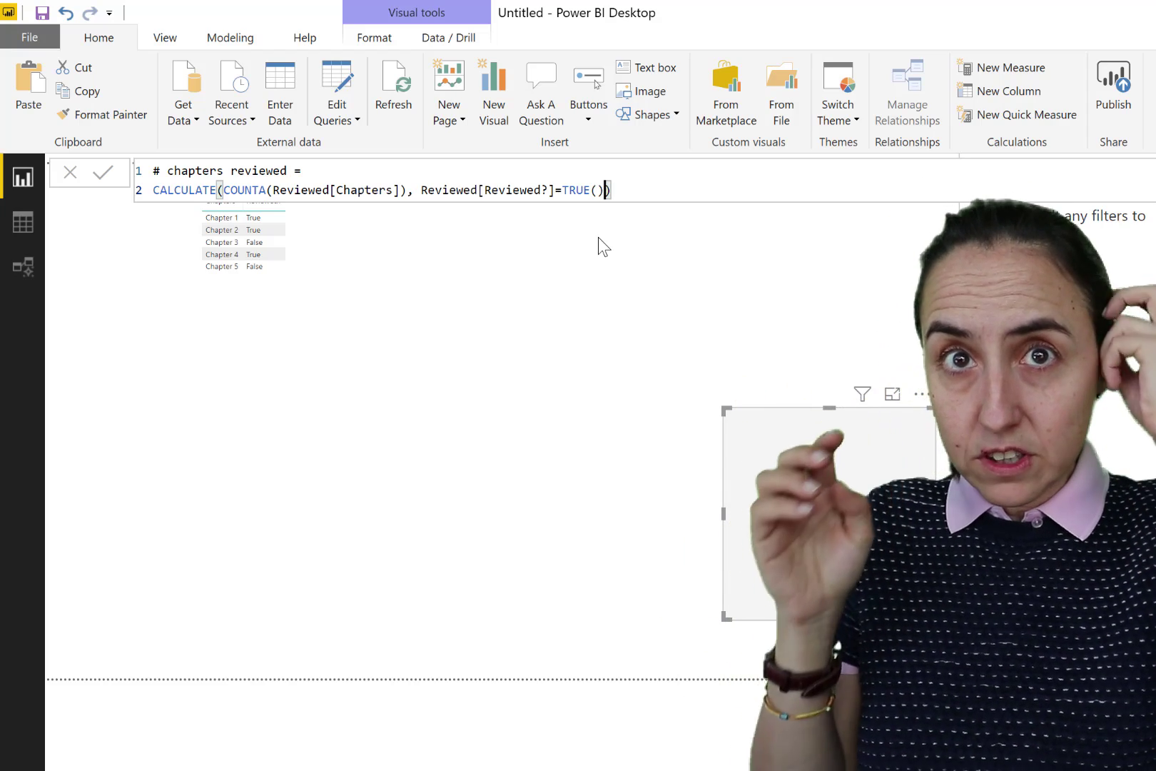
type("))")
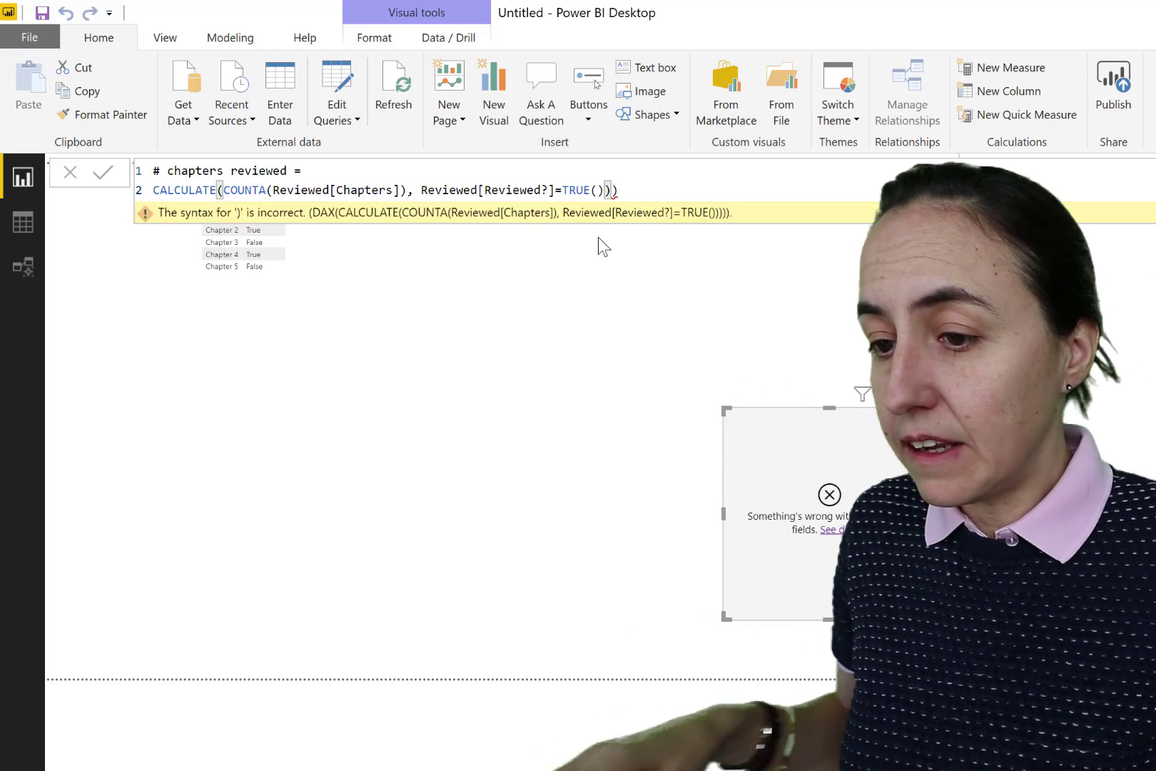
left_click(621, 191)
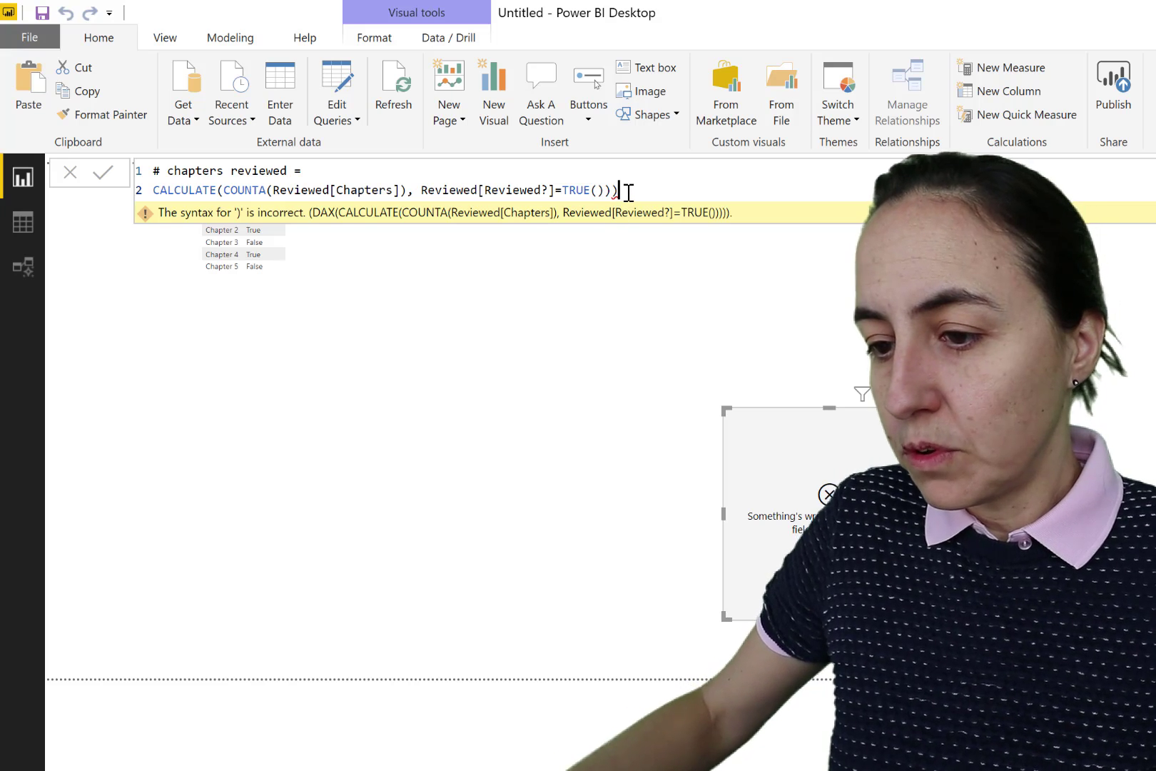
key("BackSpace")
key("Return")
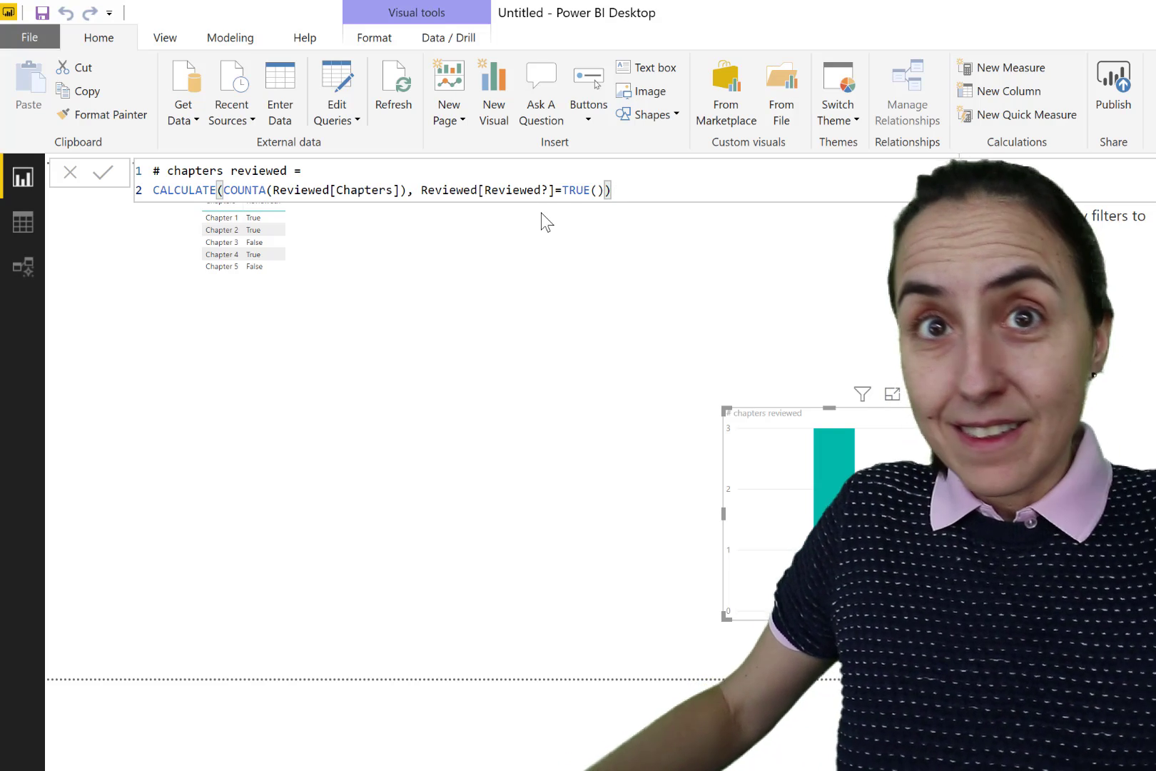
Step: Replace TRUE() with lowercase true in the measure's filter; the chart still shows 3
triple_click(603, 189)
left_click(612, 191)
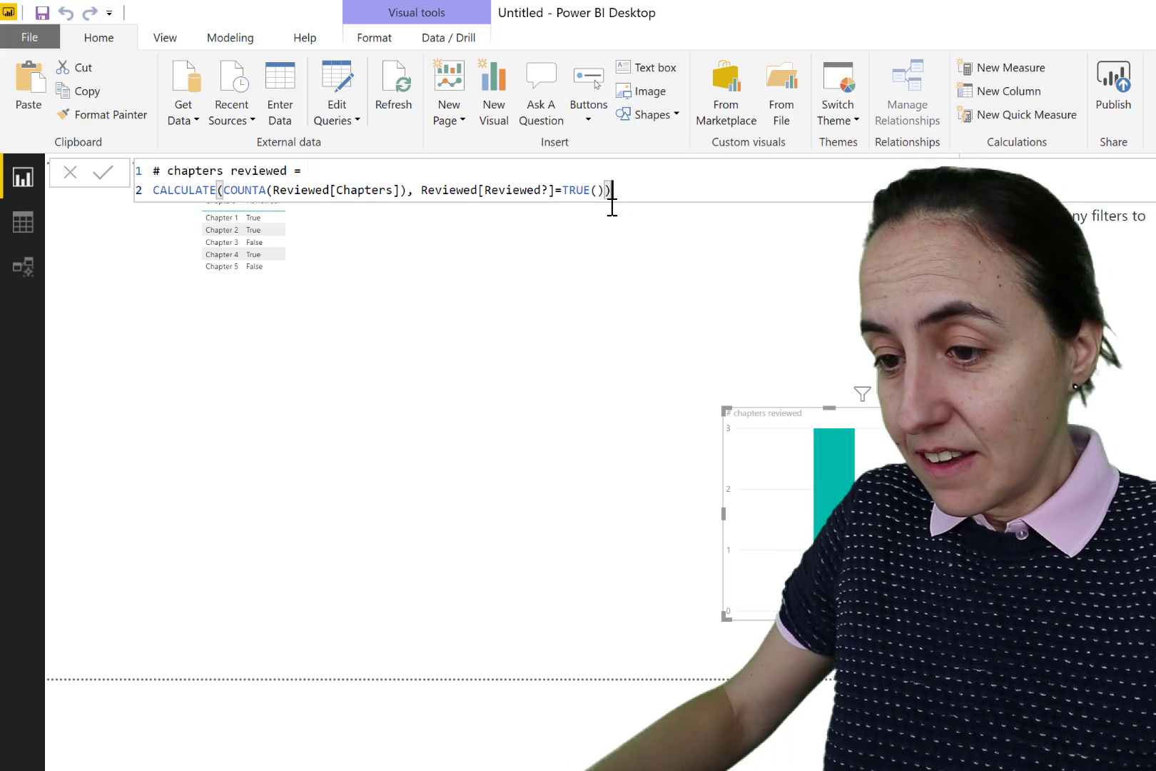
key("BackSpace")
key("BackSpace")
key("BackSpace")
key("BackSpace")
key("BackSpace")
key("BackSpace")
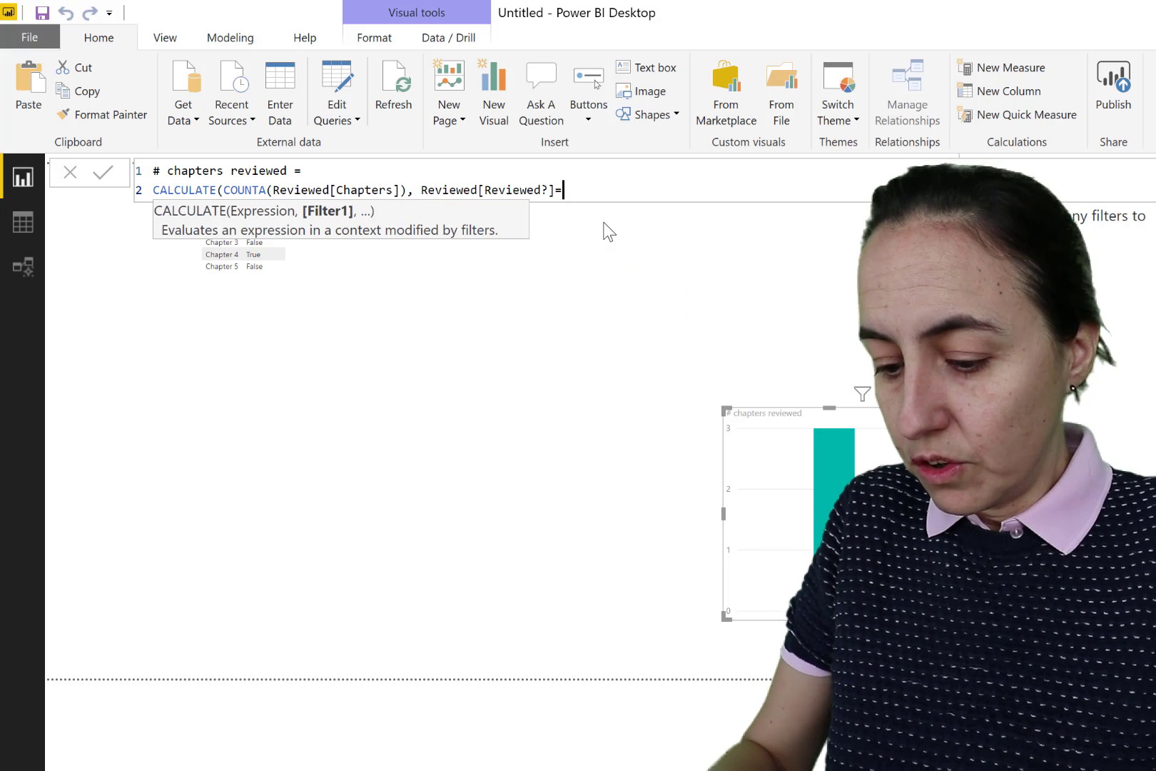
type("true")
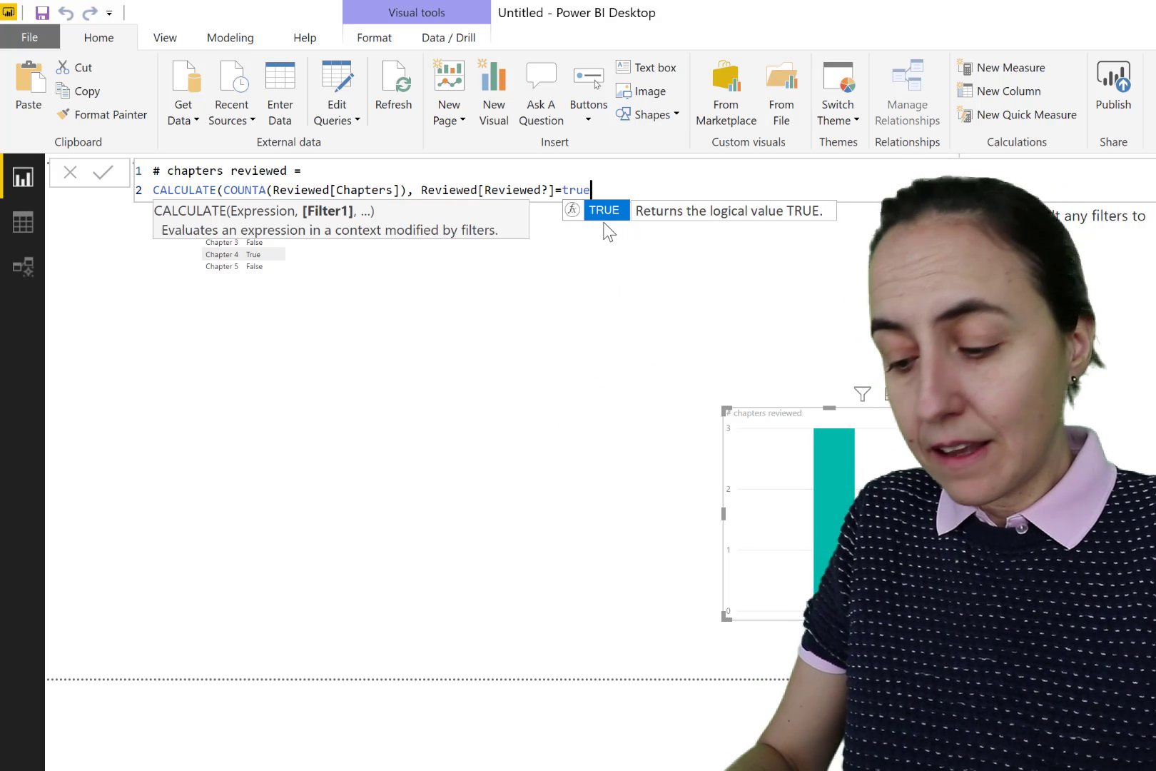
type(")")
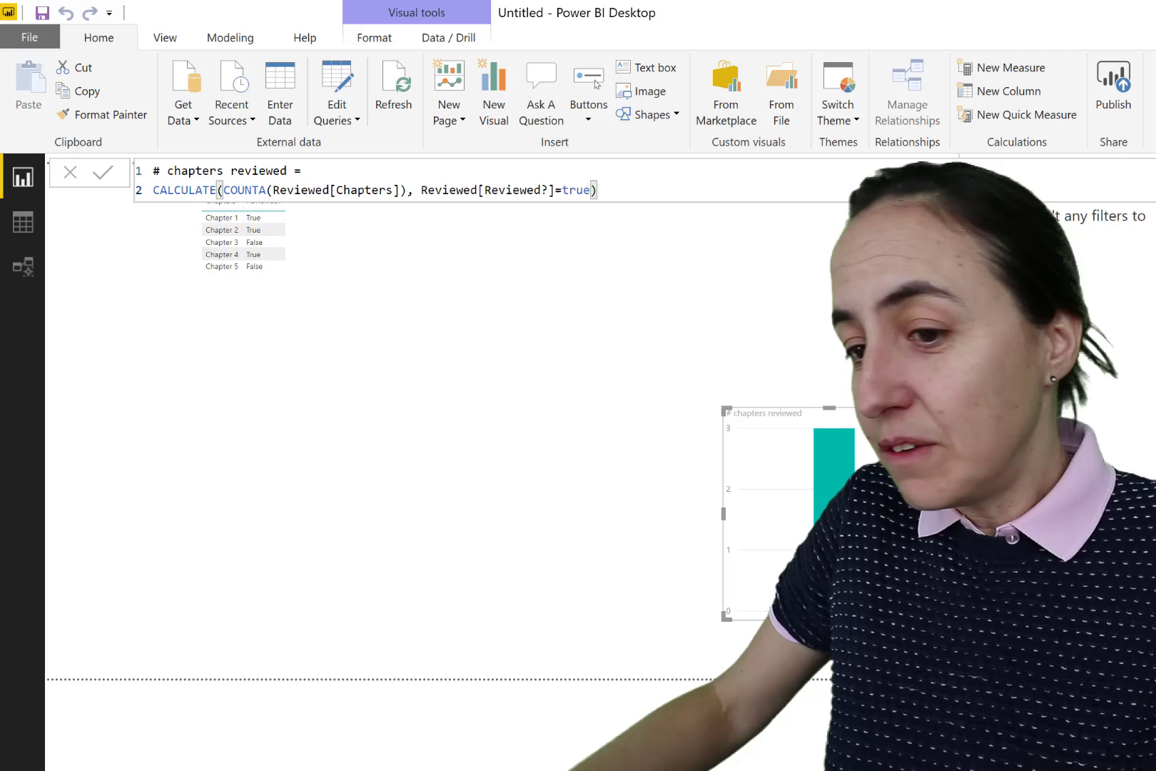
key("Return")
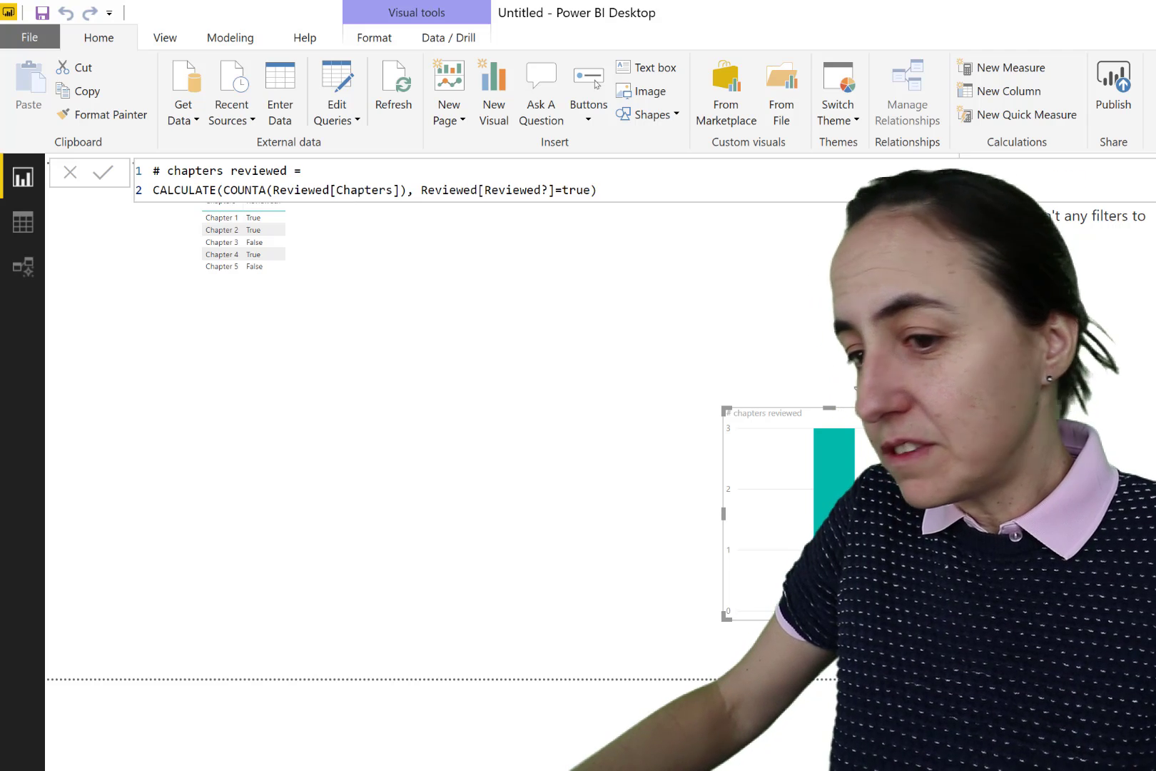
Step: Change the measure's filter to Reviewed[Reviewed?]=false and commit it
key("ctrl+a")
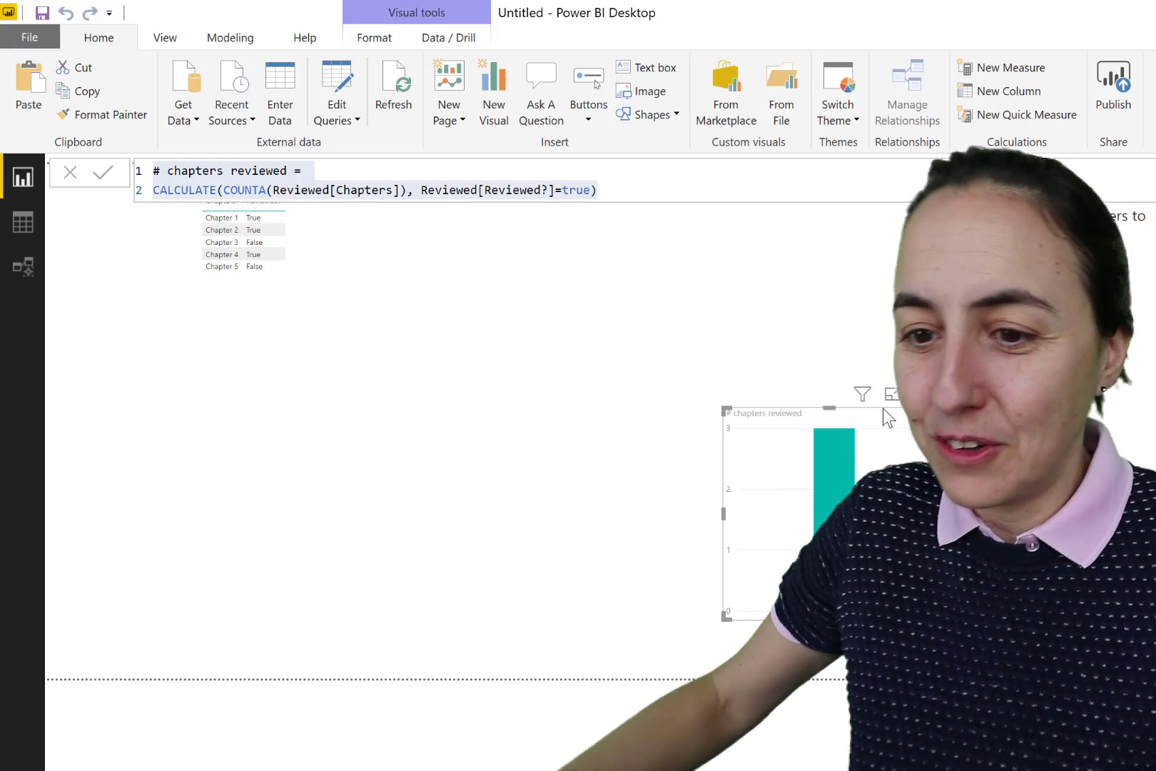
left_click(584, 190)
key("Delete")
key("BackSpace")
key("BackSpace")
key("BackSpace")
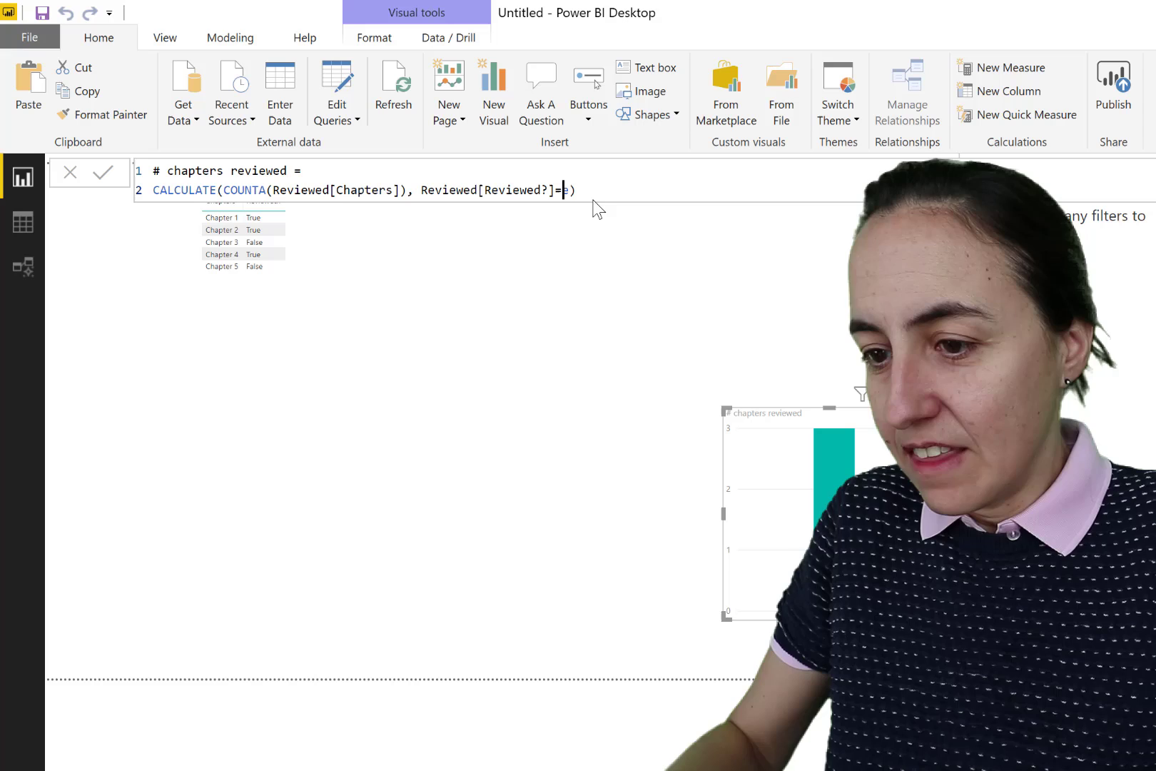
type("fal")
key("Tab")
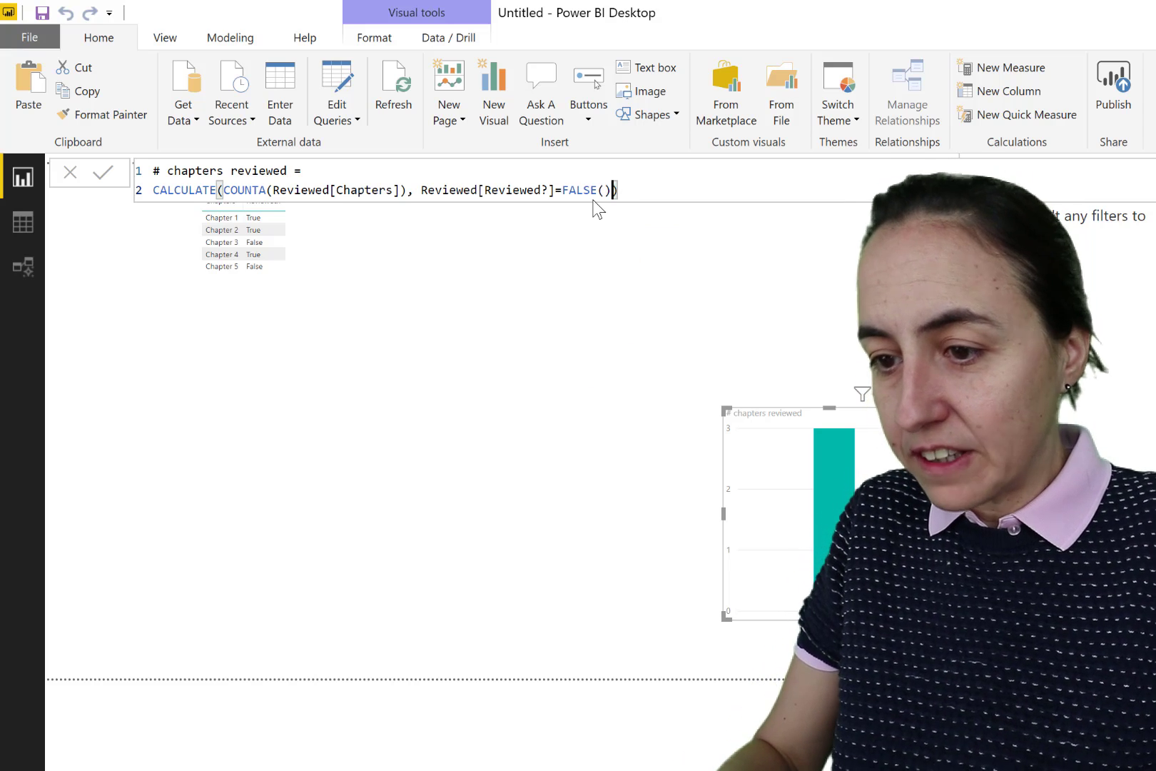
key("BackSpace")
key("BackSpace")
key("BackSpace")
key("BackSpace")
key("BackSpace")
key("BackSpace")
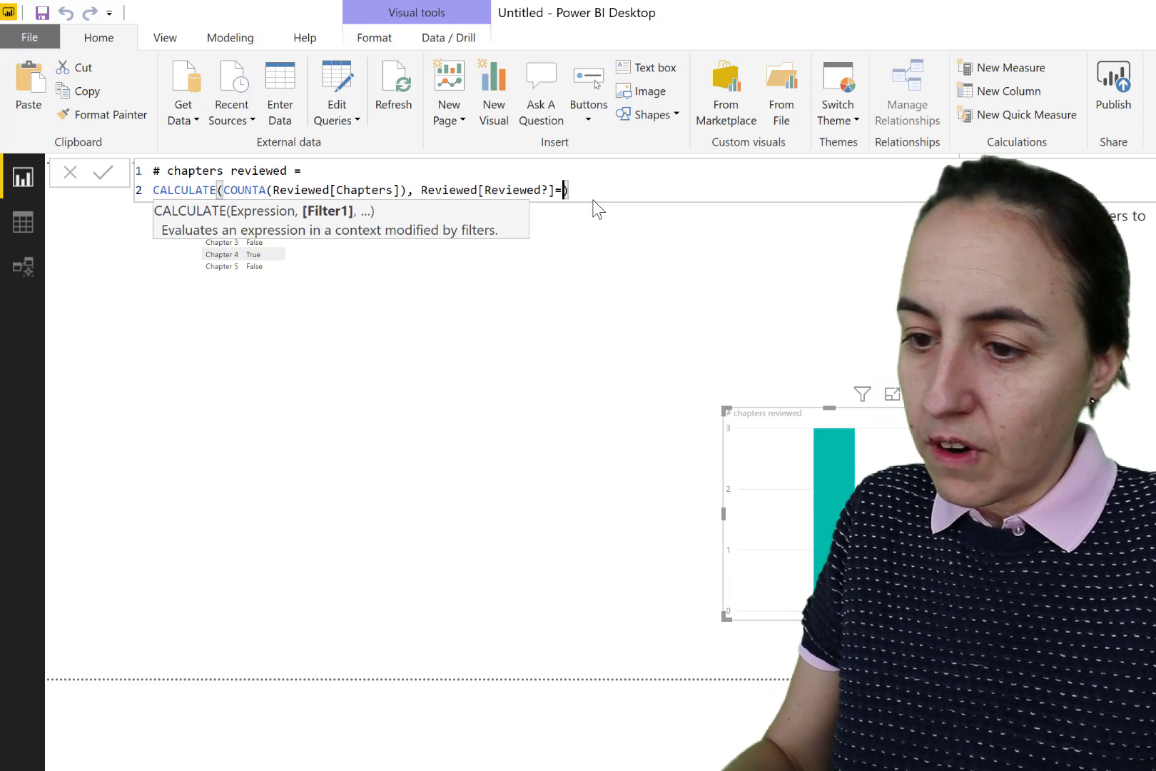
type("false")
key("Return")
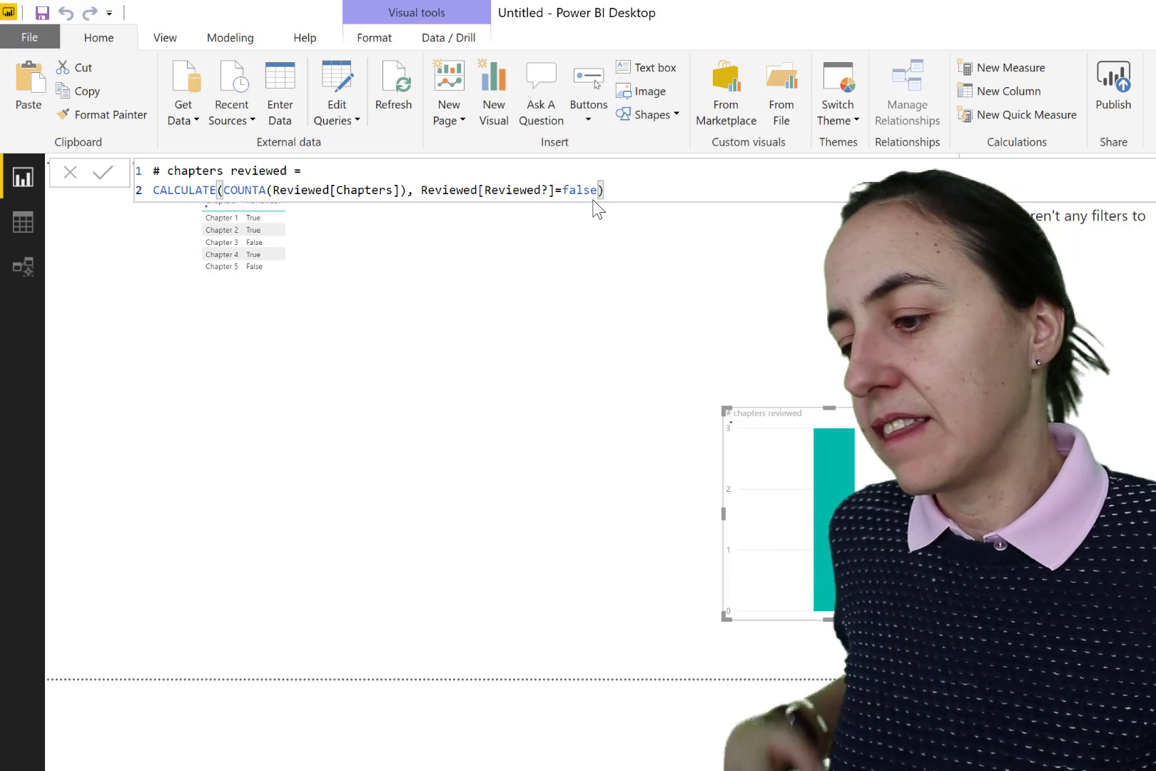